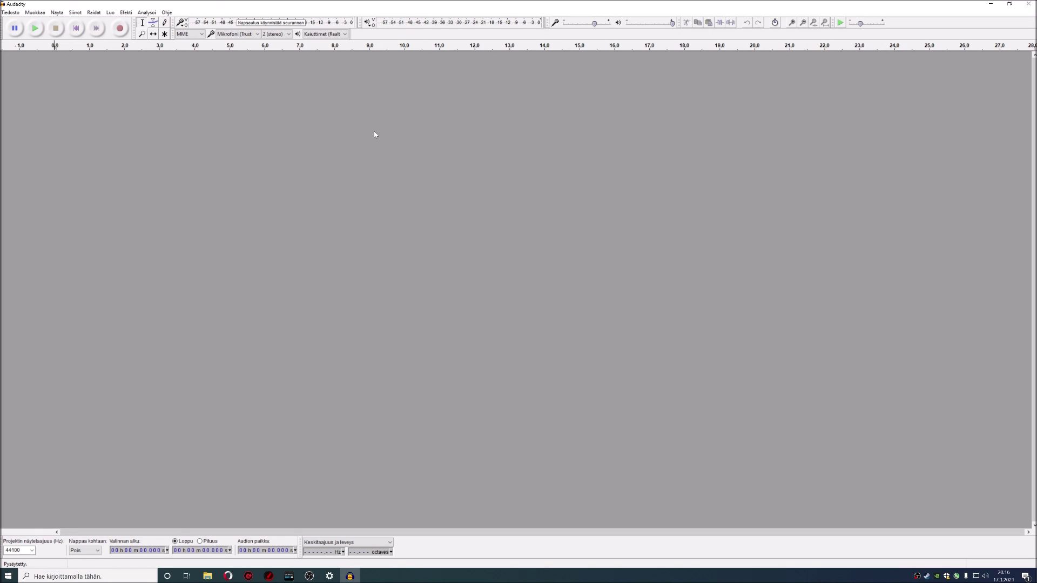
Open the recently used file "Headhunterz - Dragonborn 50-62Hzextended.mp3" as the project's audio track.
click(12, 12)
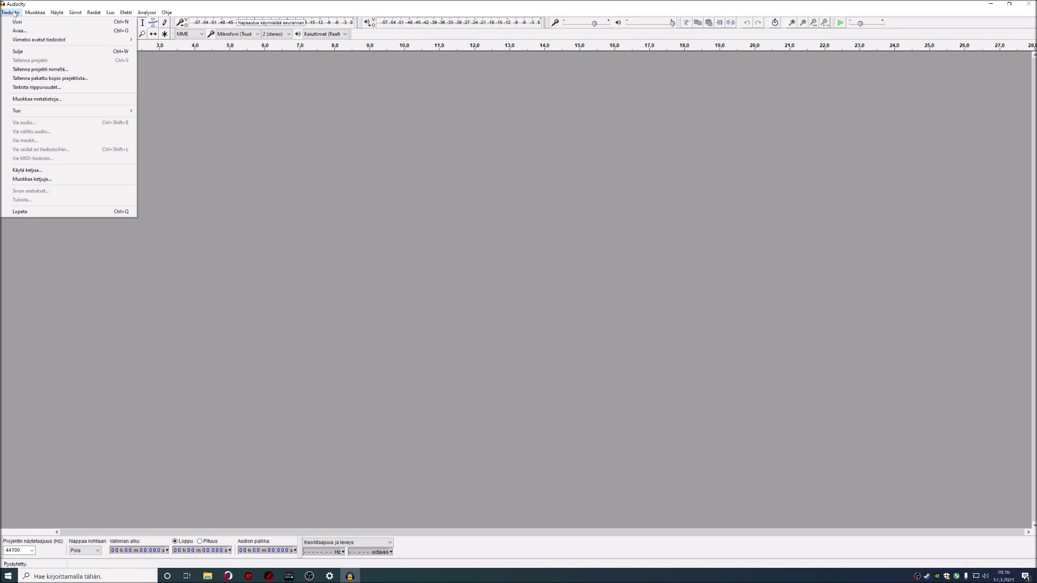
mouse_move(75, 12)
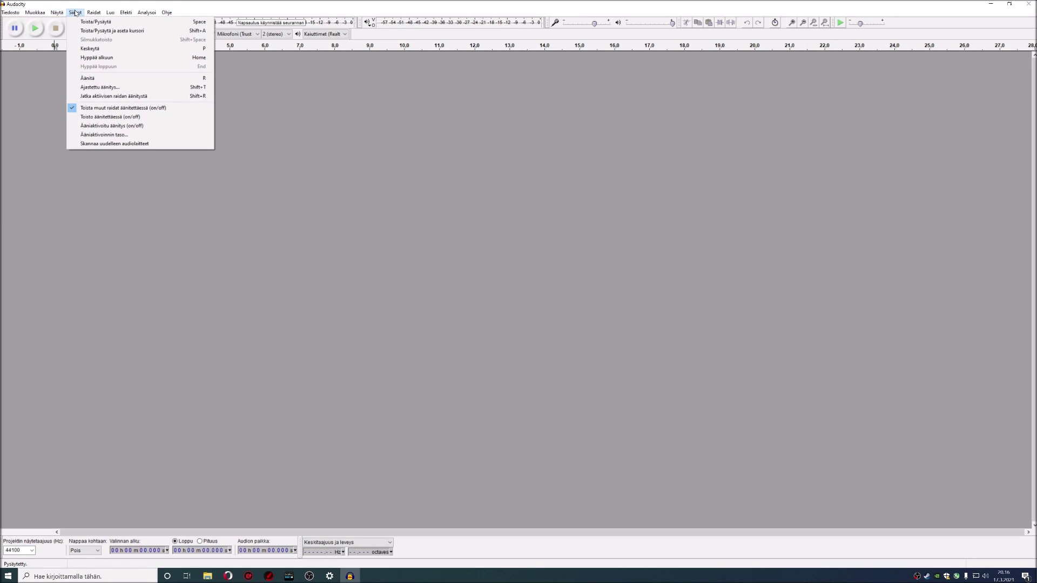
mouse_move(38, 42)
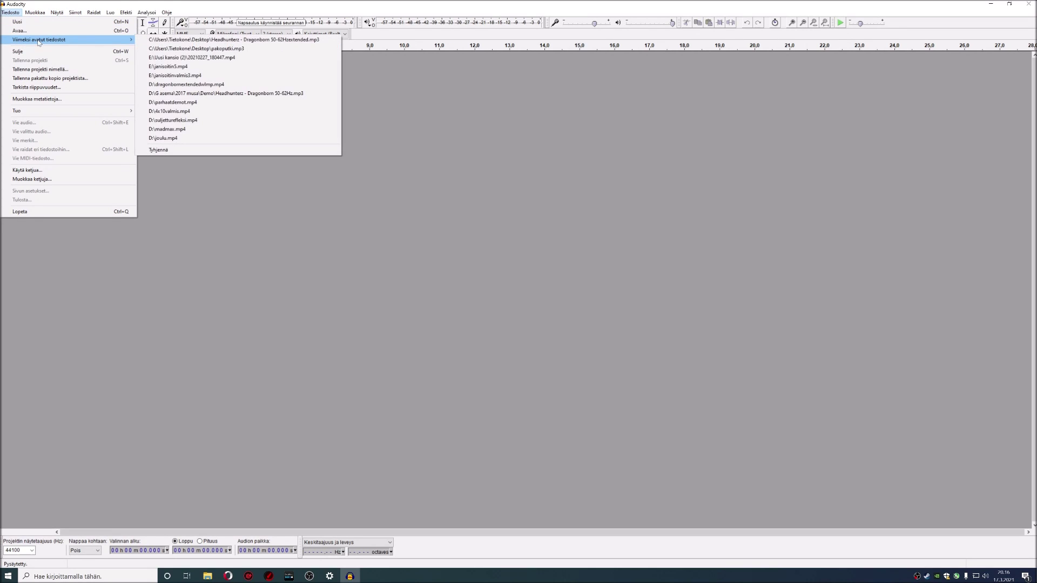
click(172, 39)
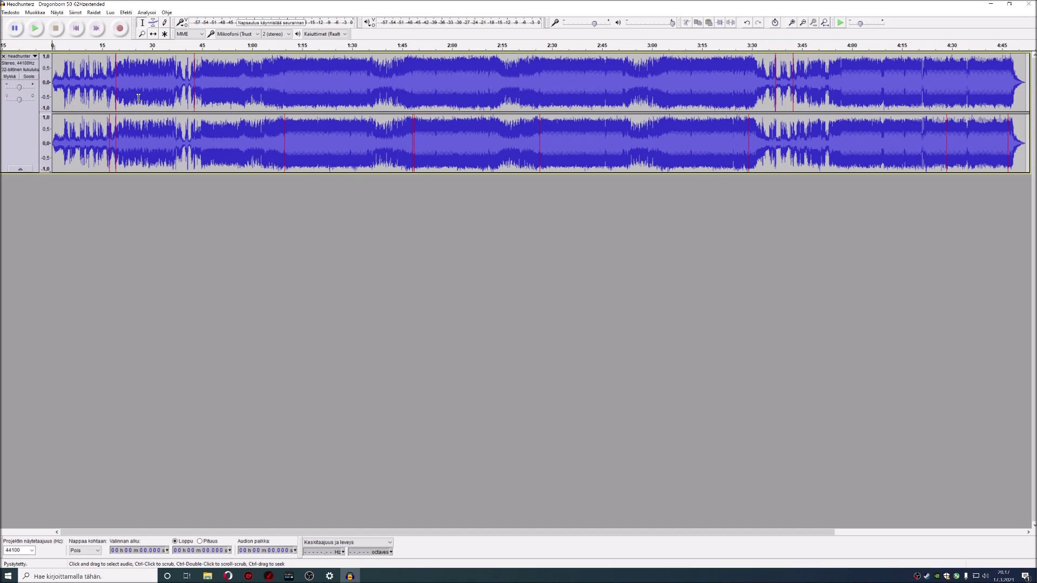
Duplicate the entire stereo track twice so the project holds three identical copies.
key(ctrl+a)
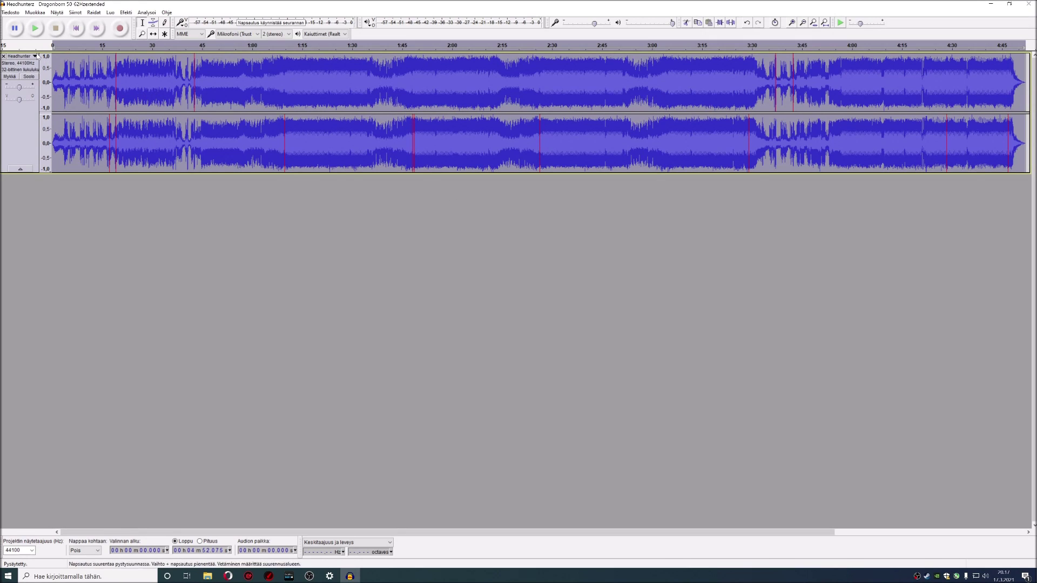
click(43, 14)
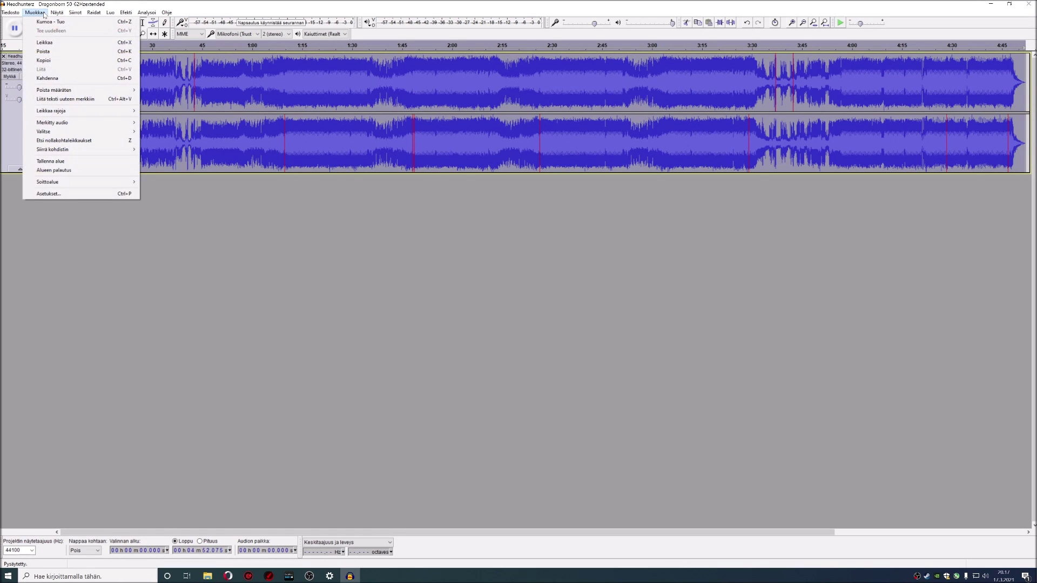
click(54, 78)
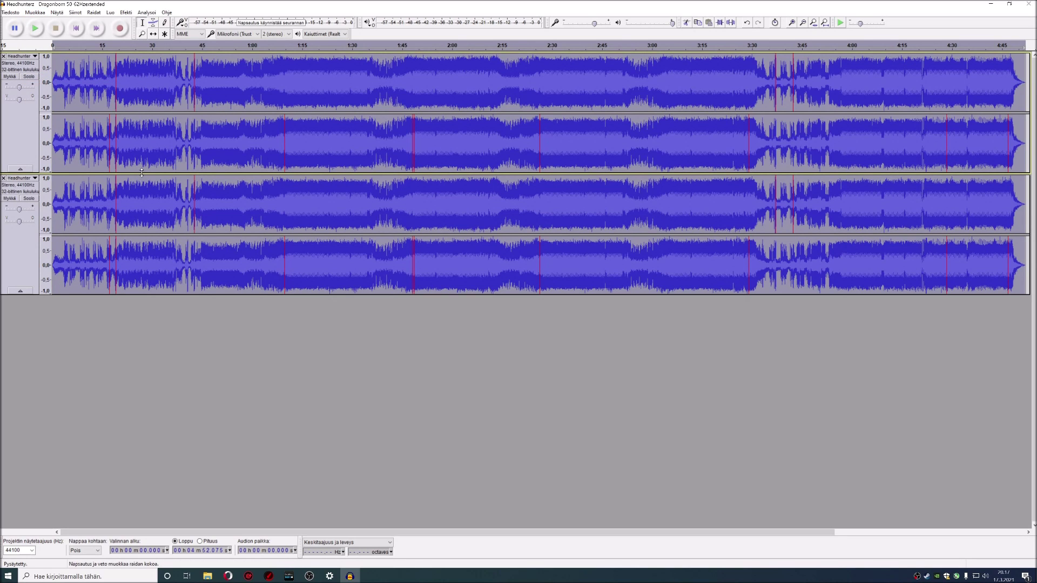
click(35, 12)
click(54, 78)
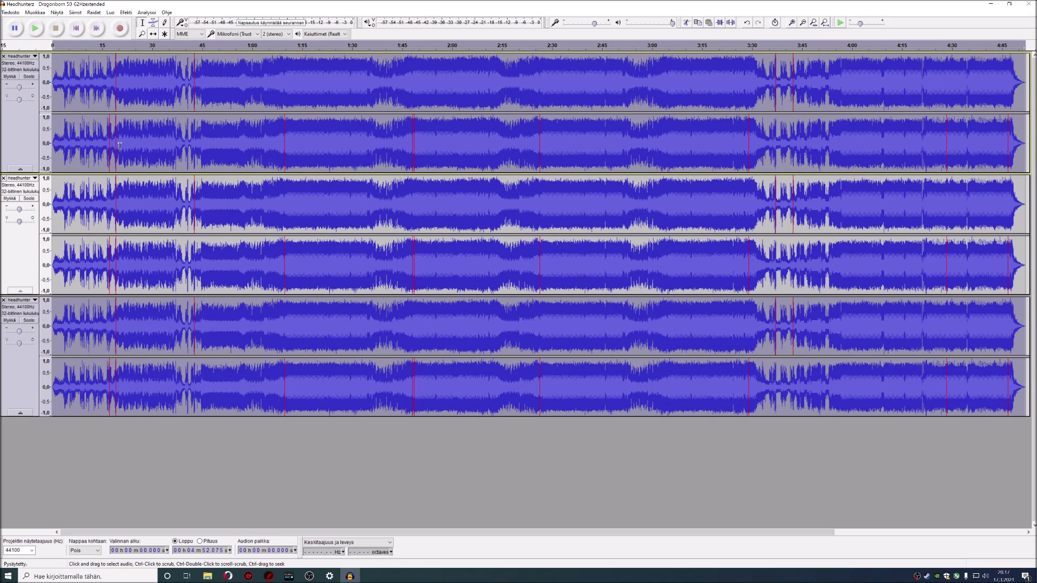
Try boosting the bass of the entire first track with the Bass and Treble effect, keeping treble at 0.0 dB.
click(216, 246)
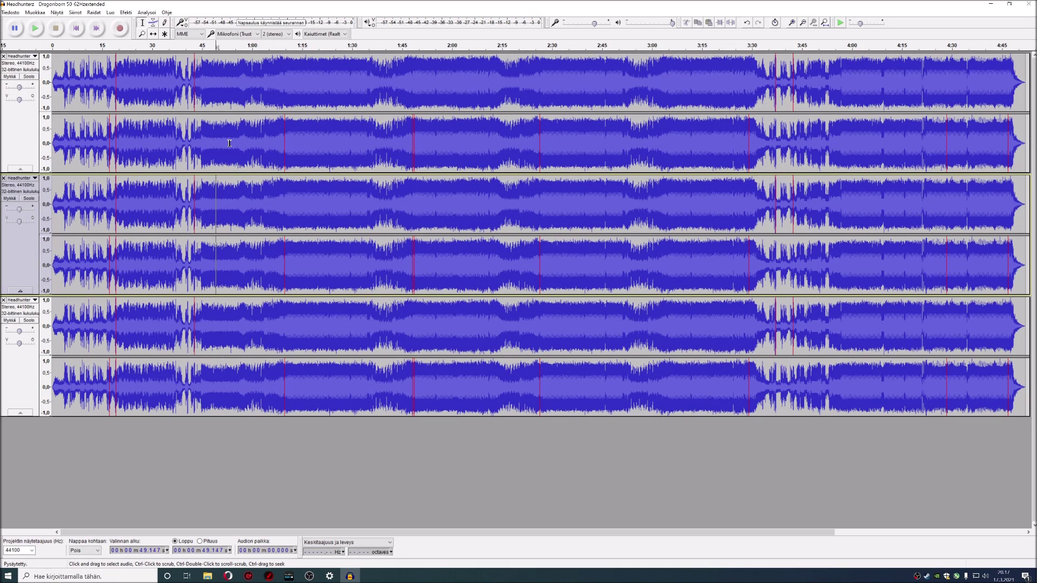
key(ctrl+a)
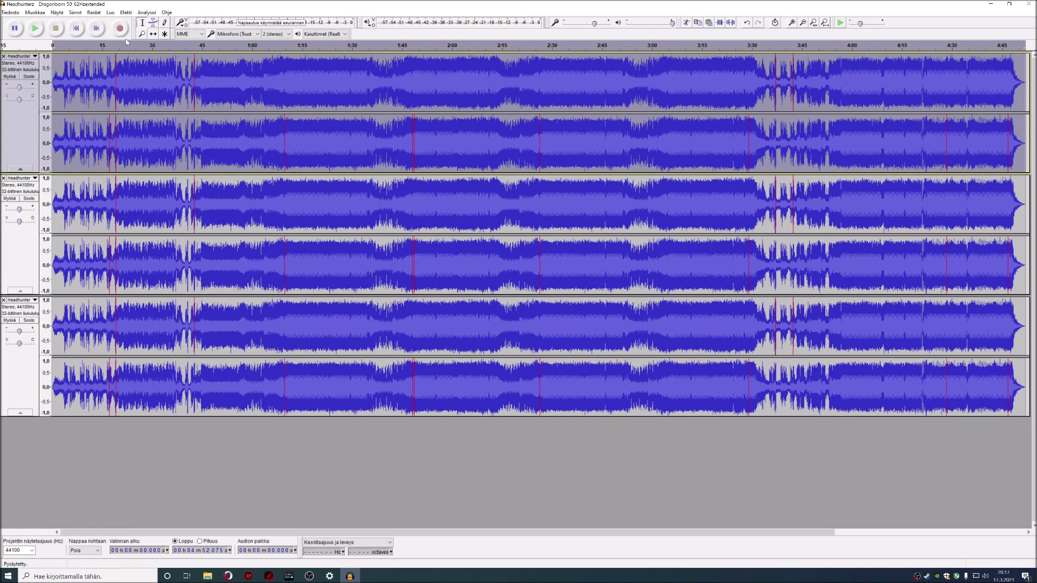
click(126, 12)
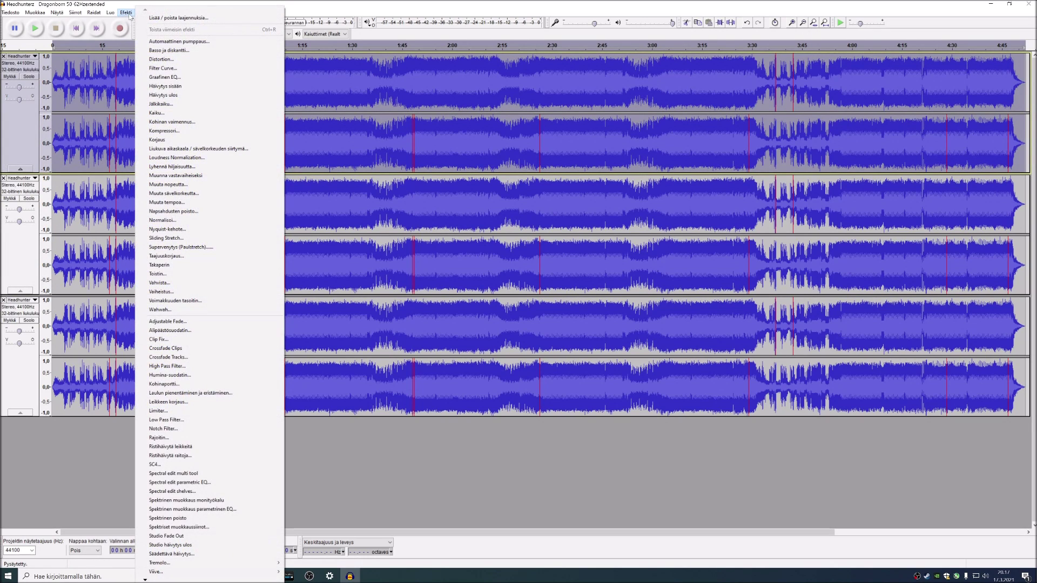
click(178, 52)
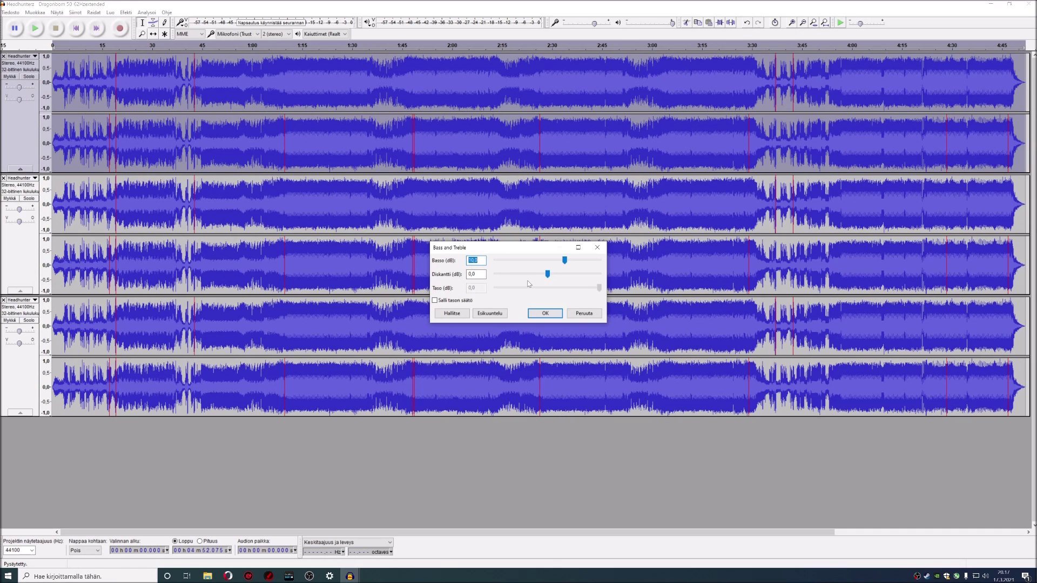
drag(565, 260, 564, 262)
mouse_move(565, 263)
mouse_down()
mouse_move(538, 263)
mouse_move(578, 264)
mouse_move(551, 266)
mouse_move(577, 267)
mouse_move(566, 269)
mouse_up()
mouse_move(567, 268)
mouse_down()
mouse_move(542, 264)
mouse_move(557, 264)
mouse_up()
click(543, 314)
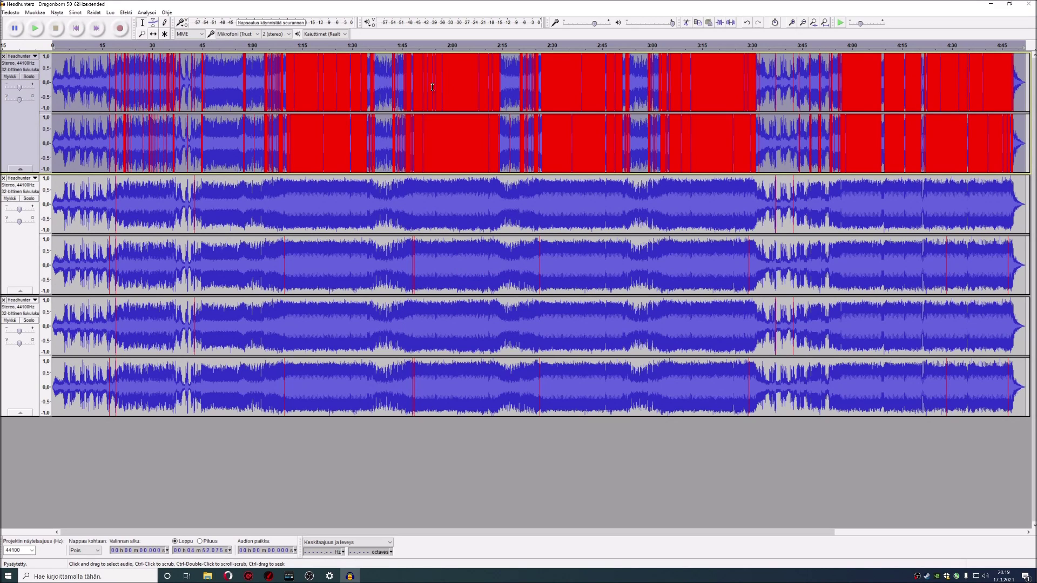
Try reducing the bass-boosted first track's peaks with the Amplify effect at its suggested gain.
click(122, 13)
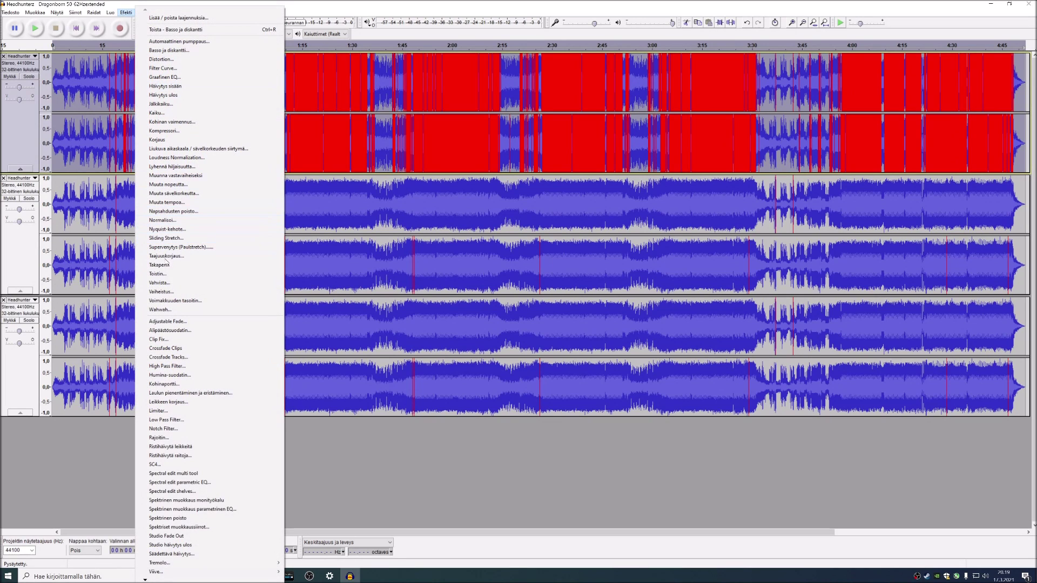
click(160, 282)
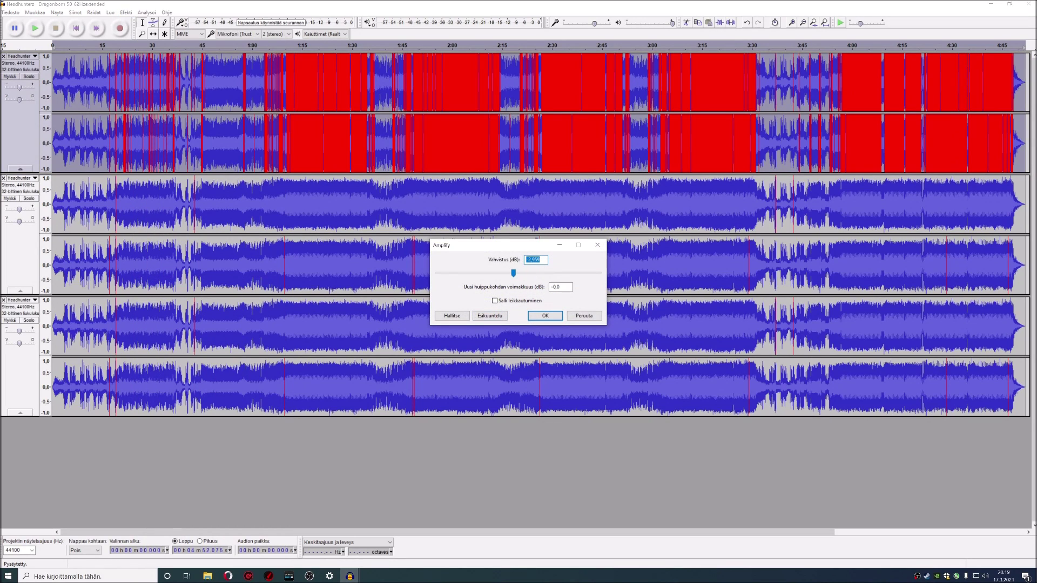
click(536, 321)
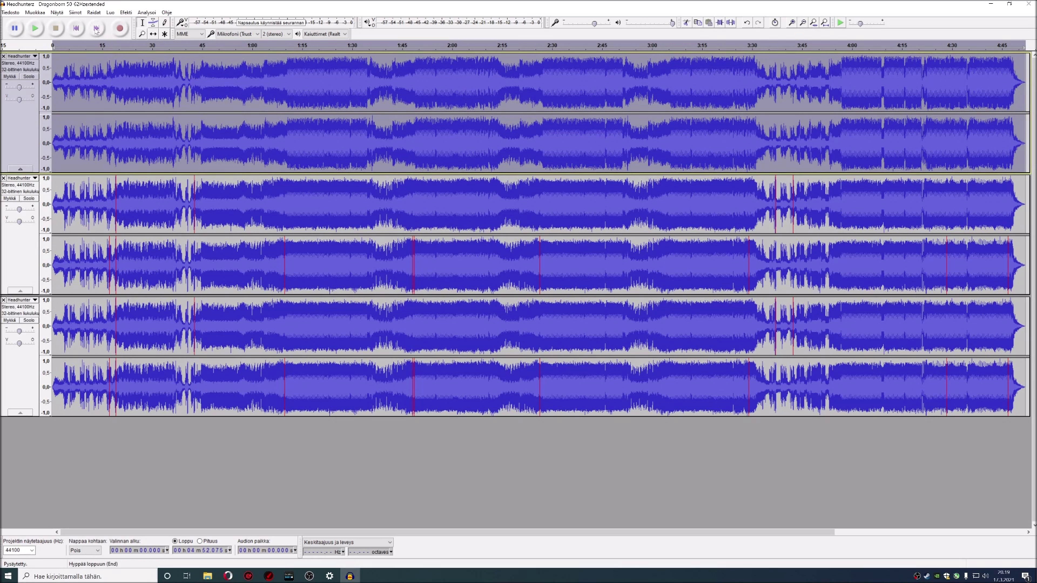
Undo both the Amplify effect and the bass boost on the first track.
click(35, 12)
click(40, 22)
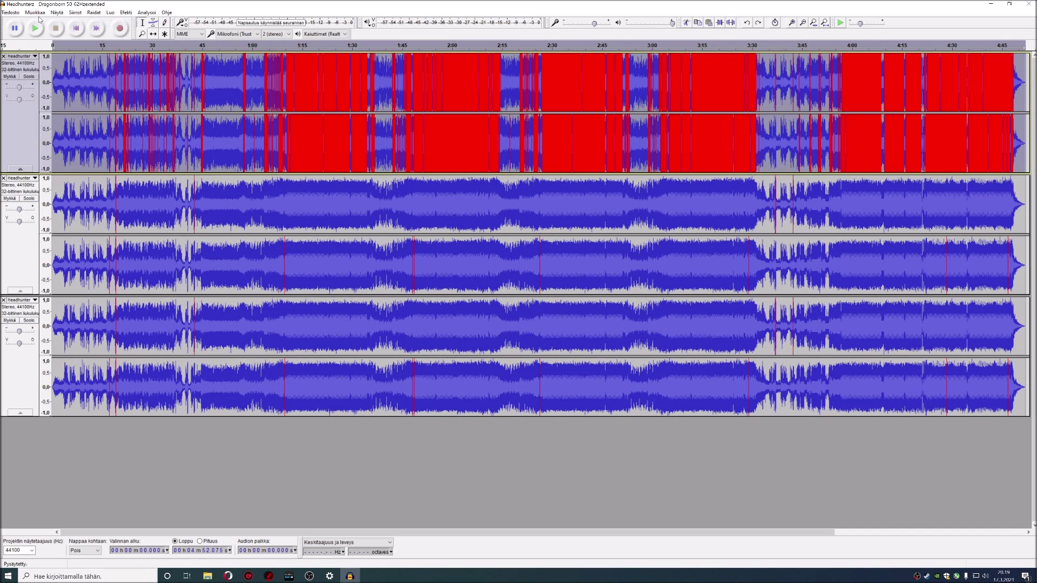
click(35, 13)
click(44, 22)
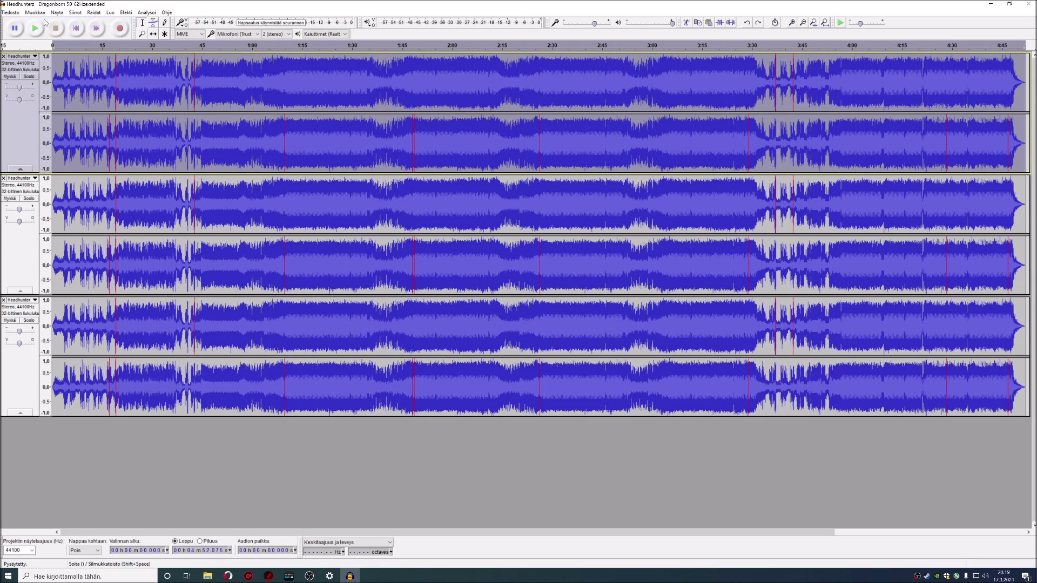
Lower the first track's volume strongly with a negative gain in the Amplify effect to create headroom.
click(126, 13)
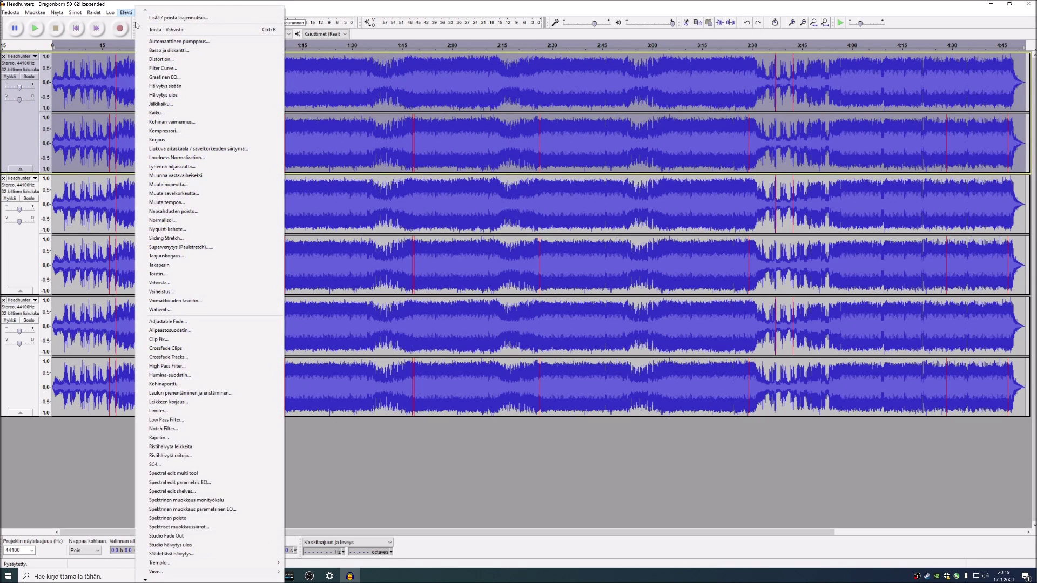
click(225, 283)
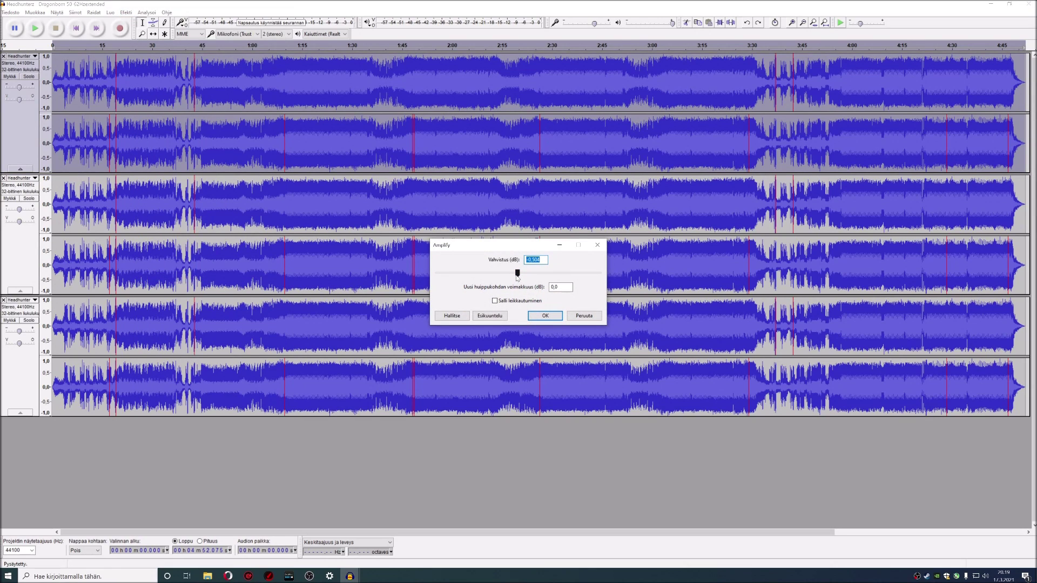
drag(517, 278, 507, 276)
drag(502, 275, 501, 274)
click(545, 316)
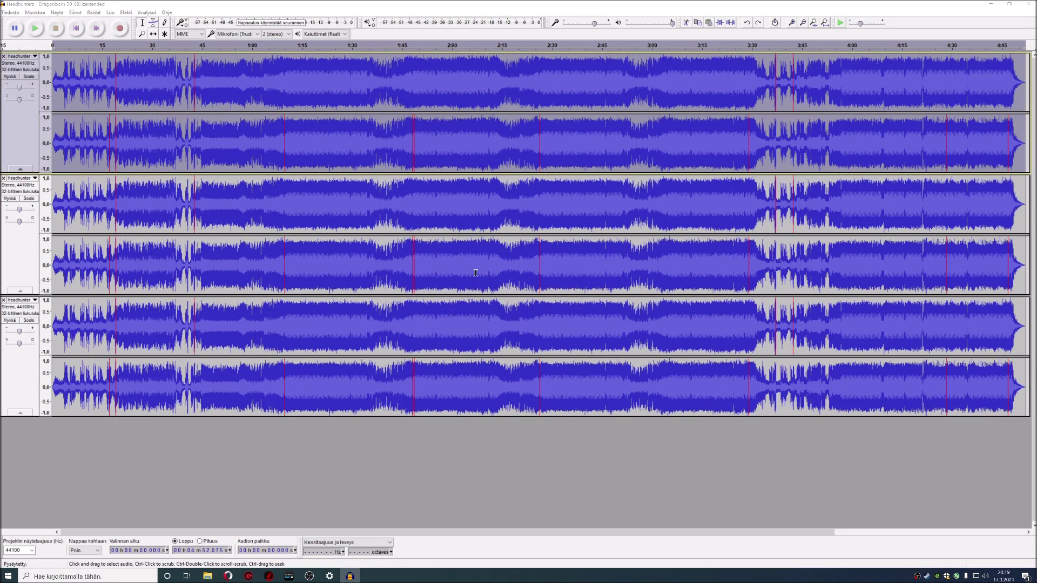
Boost the bass of the entire first track by about 10.2 dB with Bass and Treble, keeping treble at 0.0 dB.
double_click(451, 87)
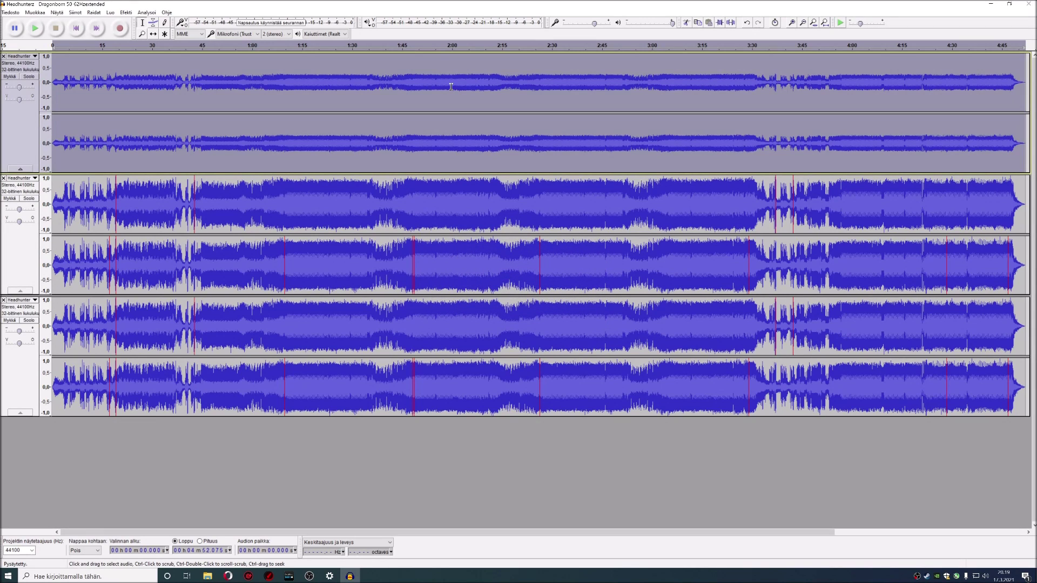
click(126, 12)
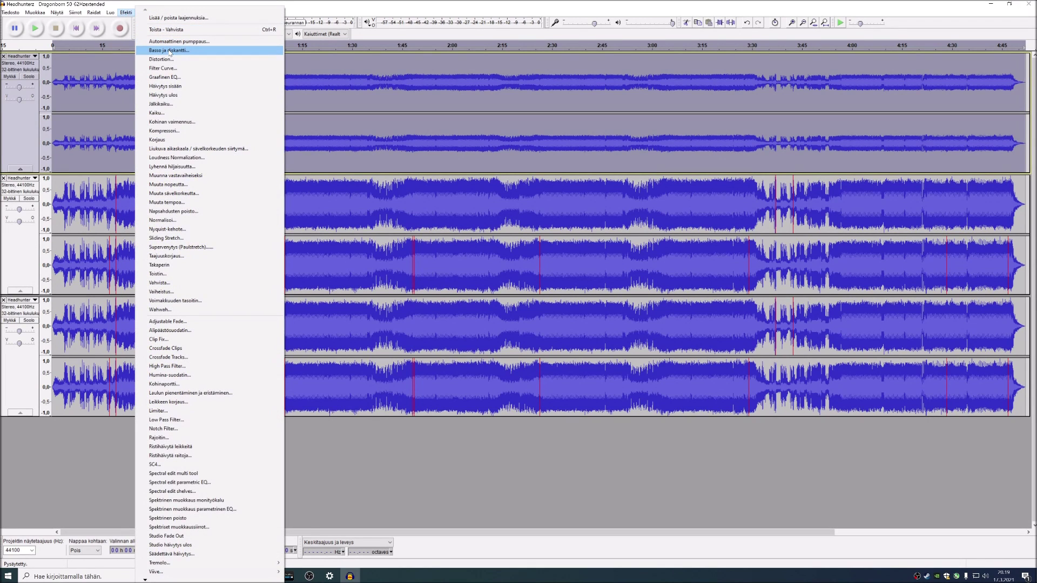
click(167, 50)
drag(556, 261, 568, 263)
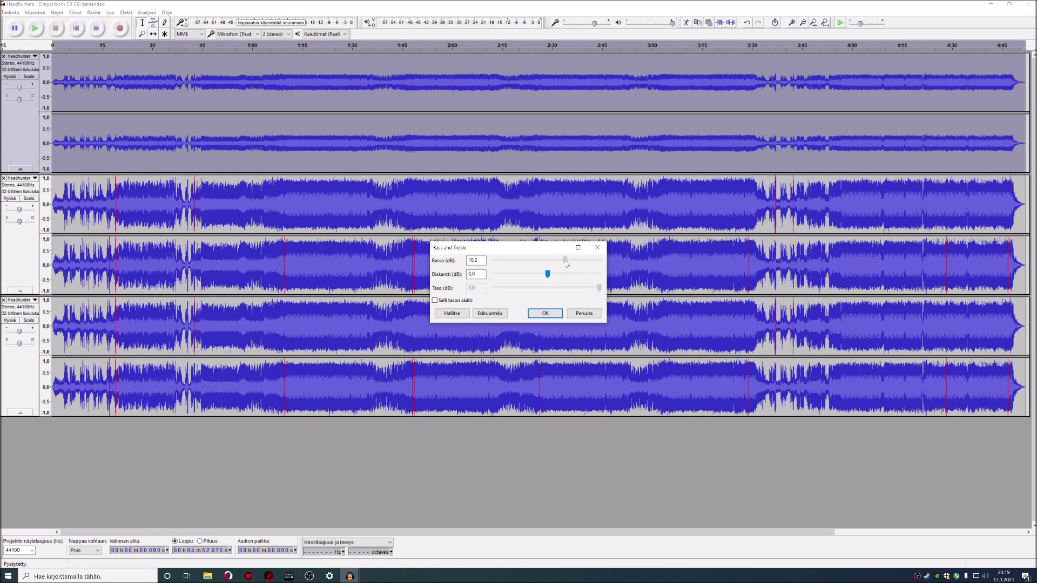
click(547, 316)
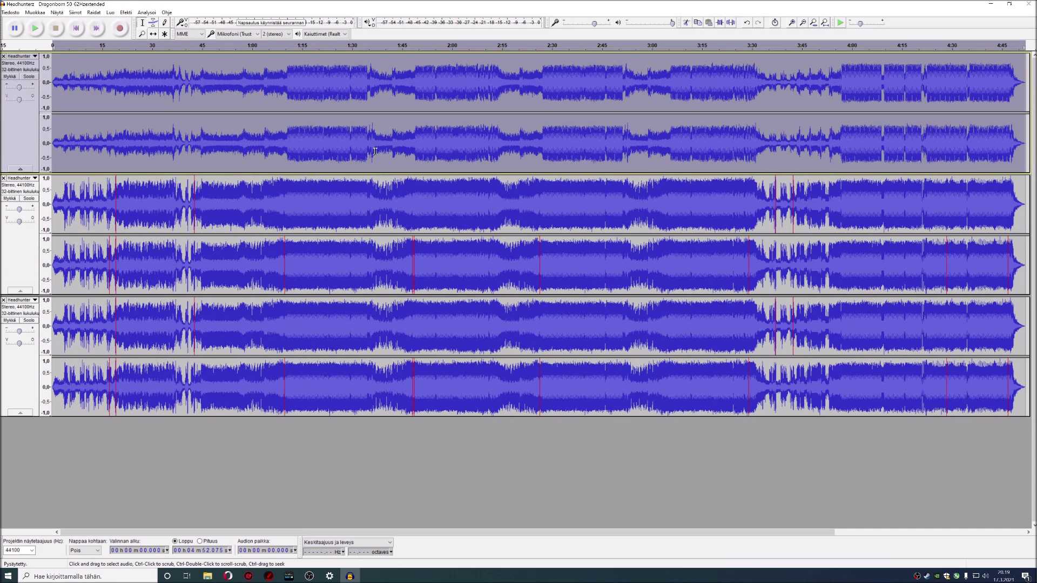
Solo the first track and listen to a few seconds of it from about 1:09.8, where the loud section starts.
drag(288, 88, 370, 102)
click(285, 91)
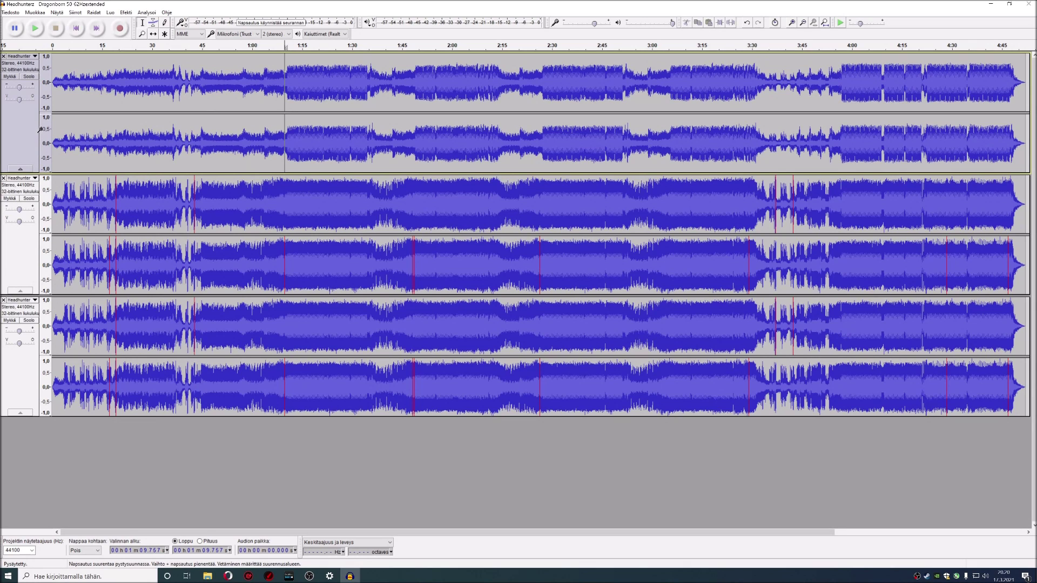
click(28, 76)
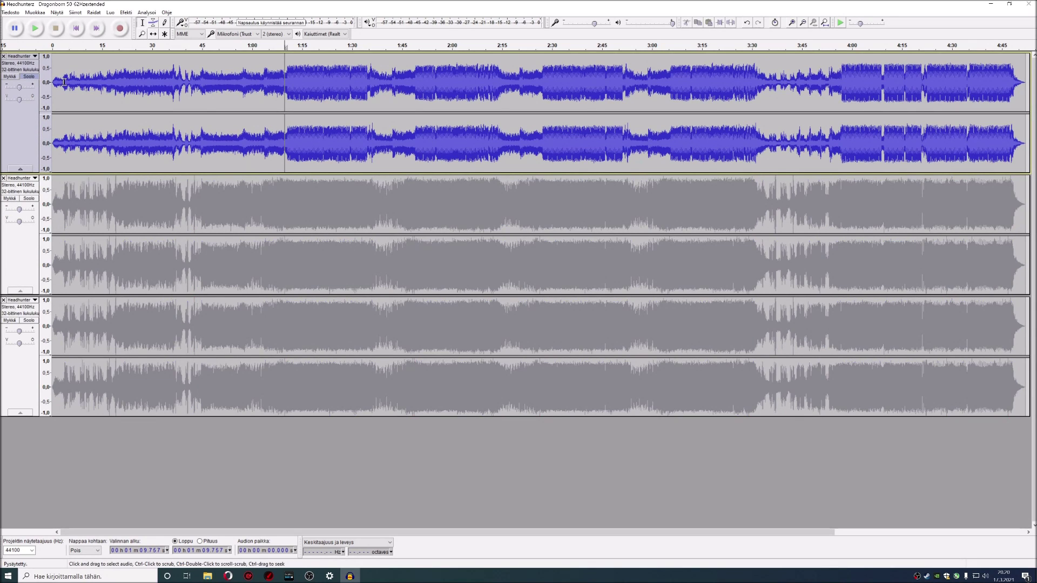
click(36, 27)
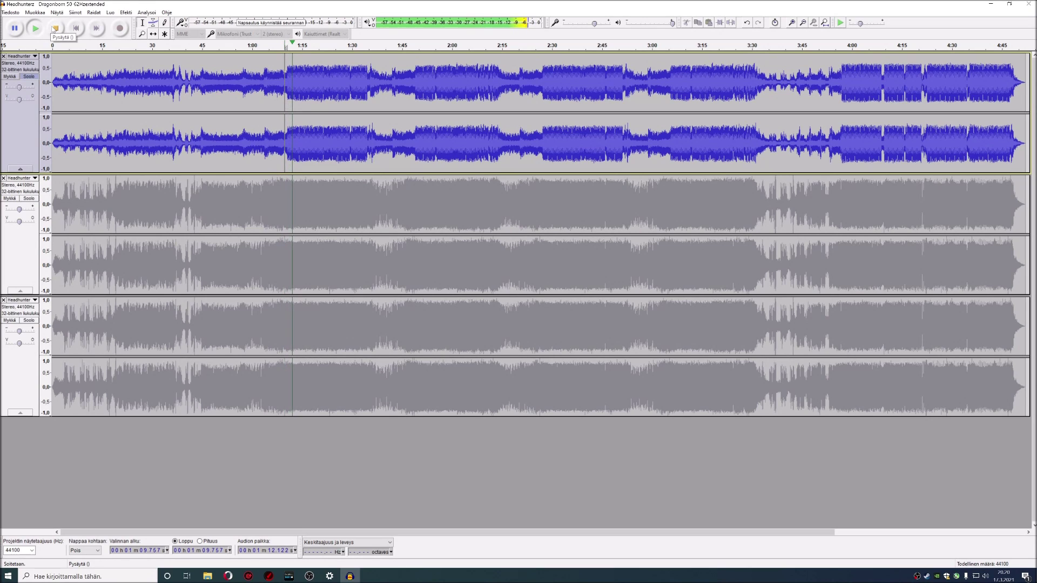
click(54, 28)
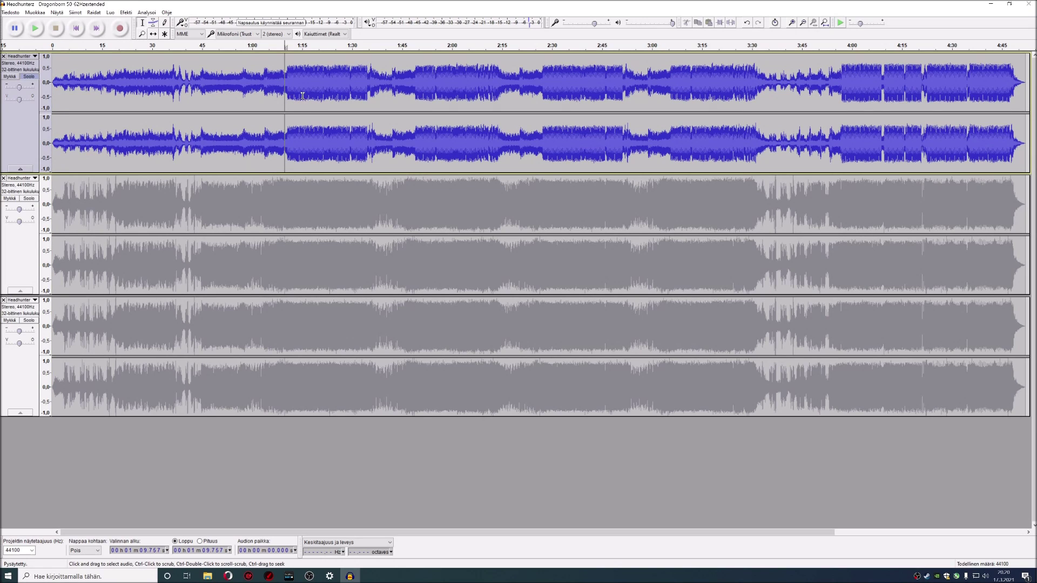
Raise the volume of the entire first track with the Amplify effect, using the suggested gain.
click(286, 95)
click(285, 93)
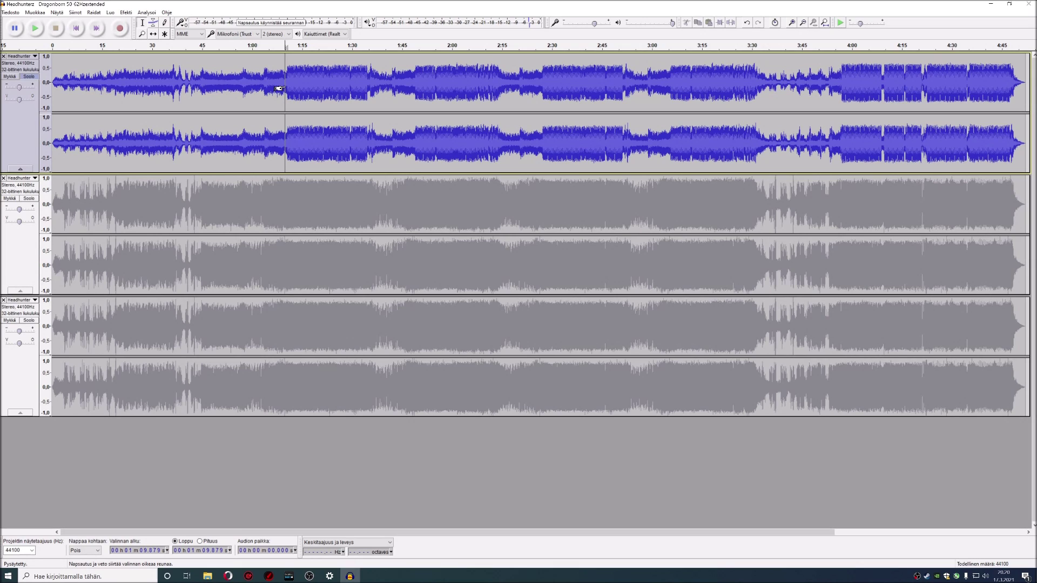
double_click(278, 88)
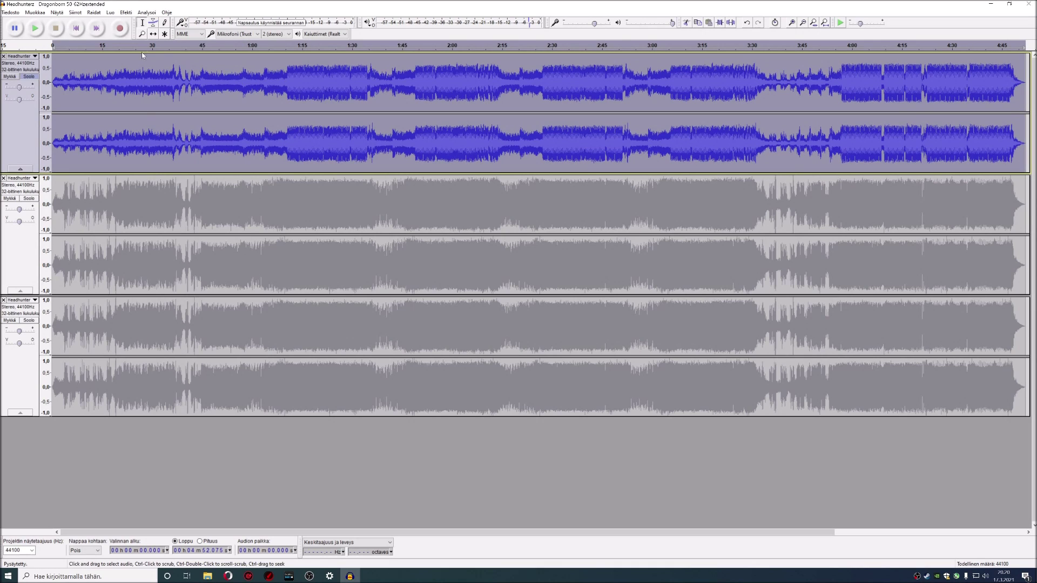
click(126, 13)
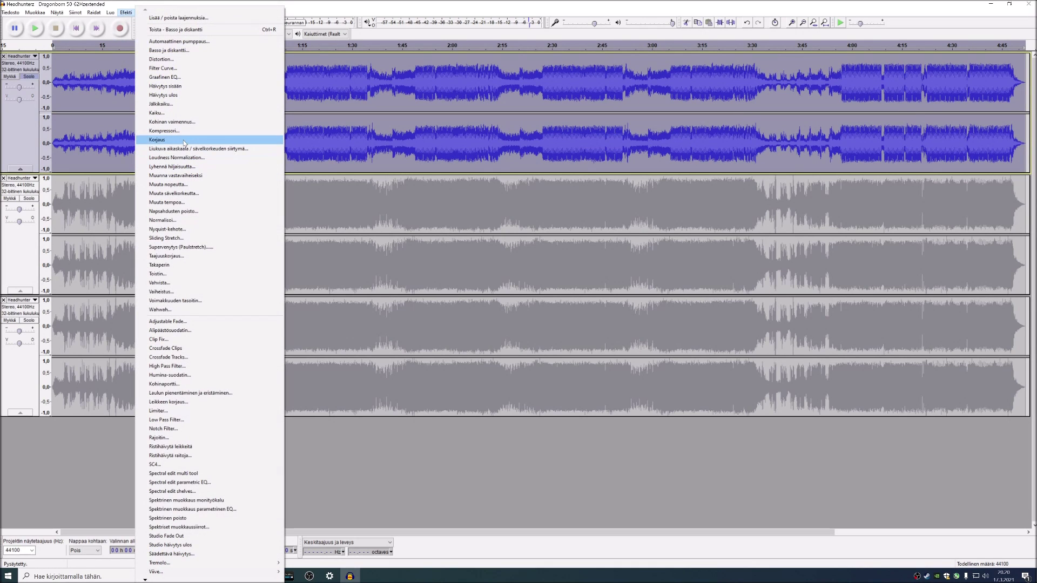
click(181, 284)
click(542, 316)
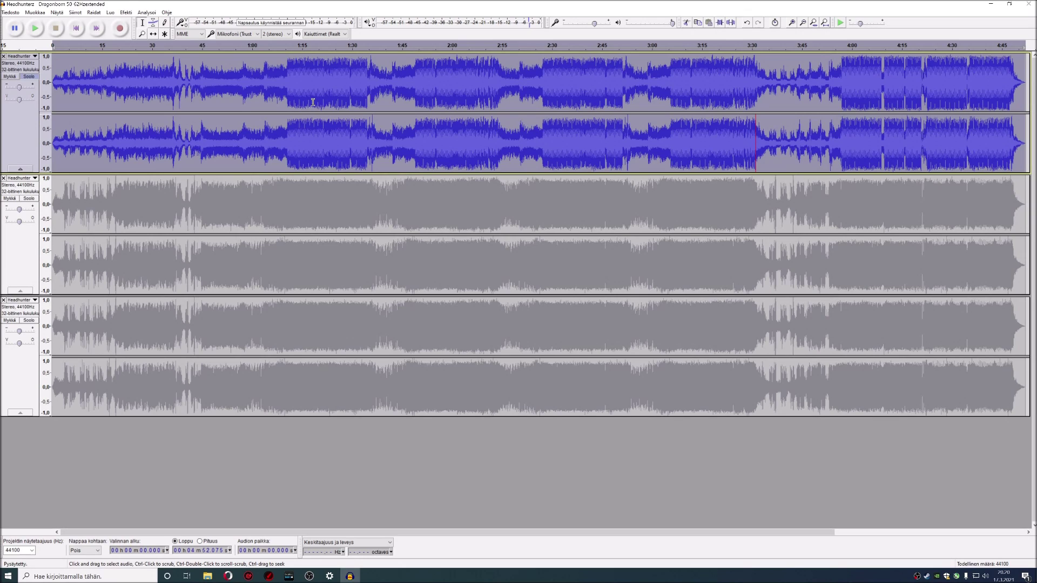
Listen to the soloed first track for a few seconds from about 1:09.6 and turn its solo off.
click(288, 95)
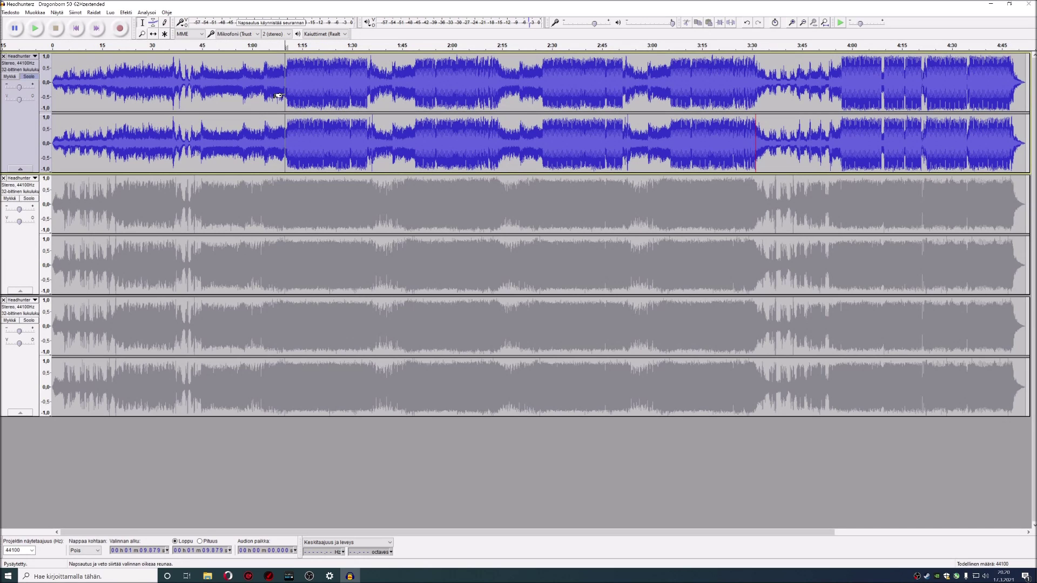
click(292, 85)
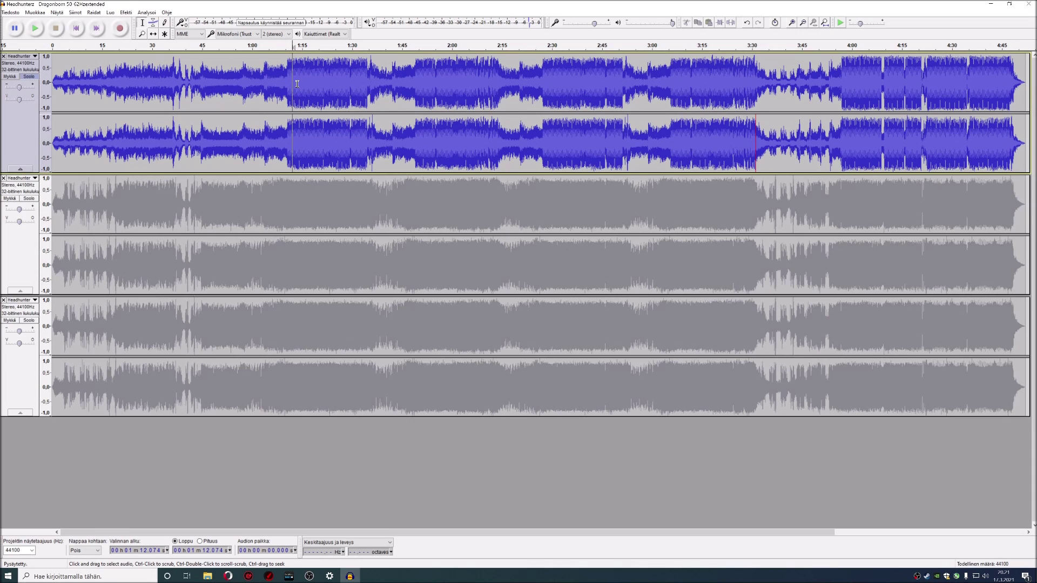
click(288, 85)
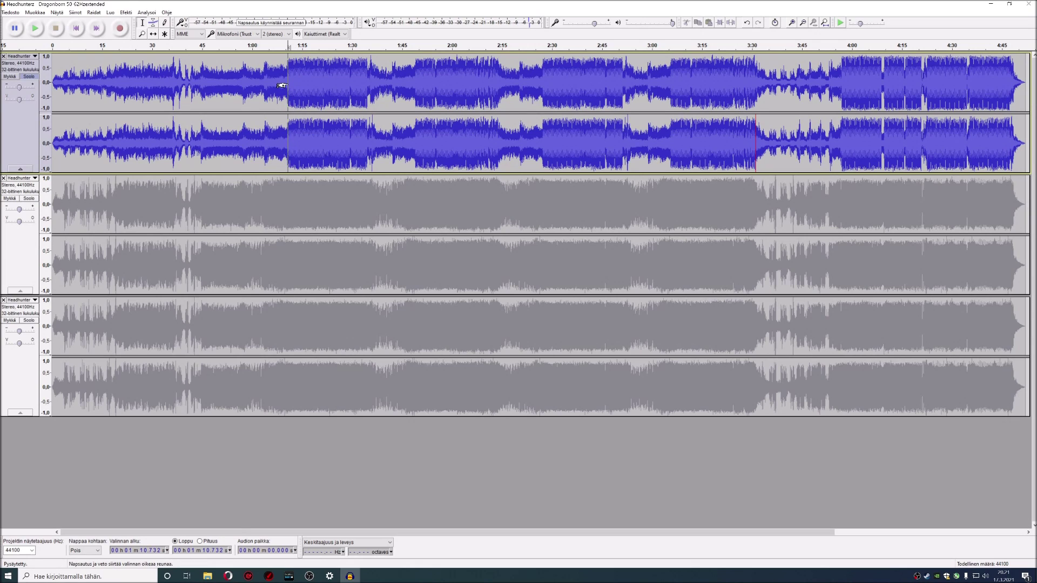
click(284, 82)
click(35, 29)
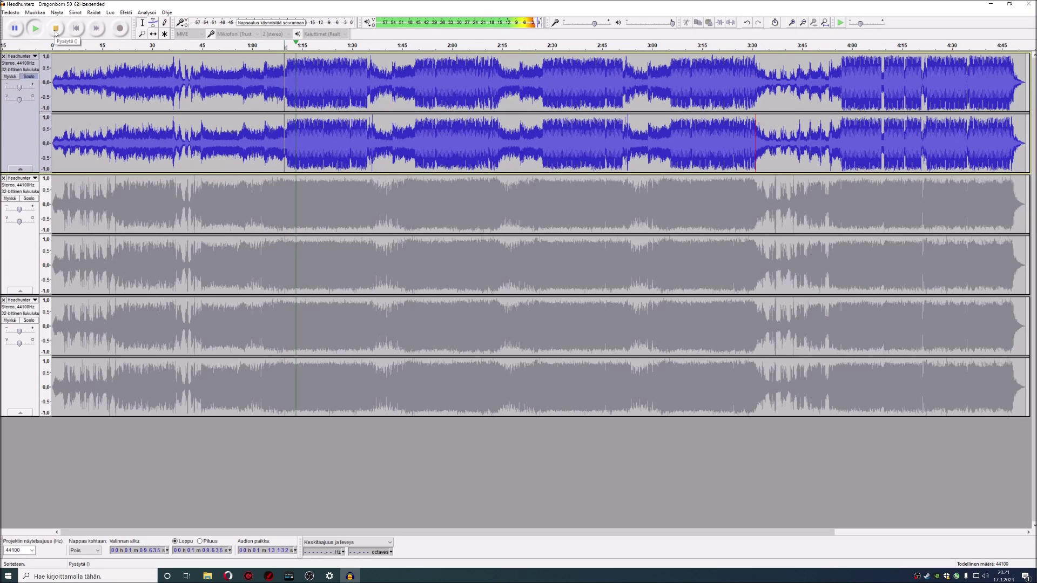
click(56, 28)
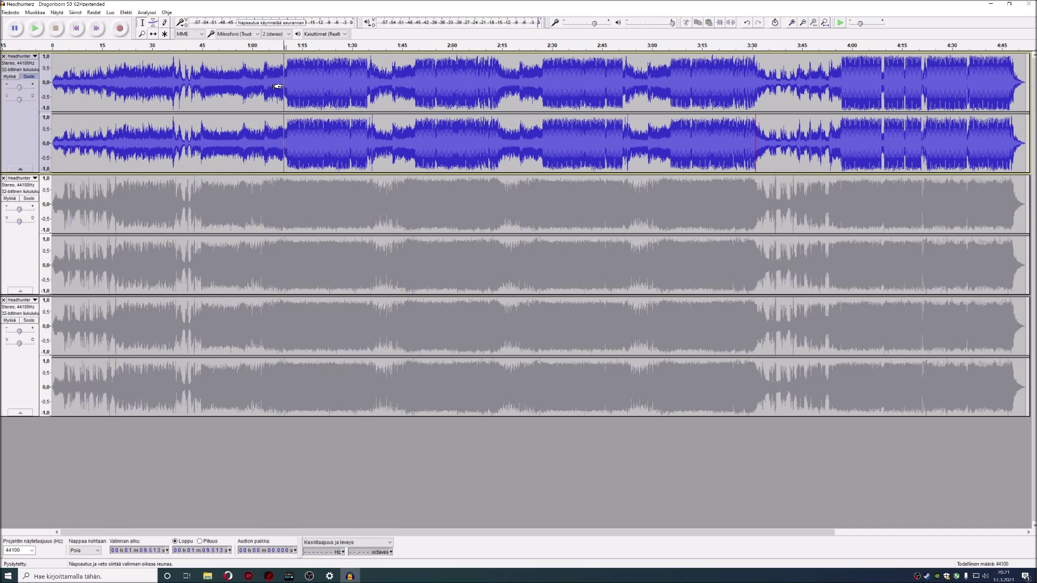
click(25, 77)
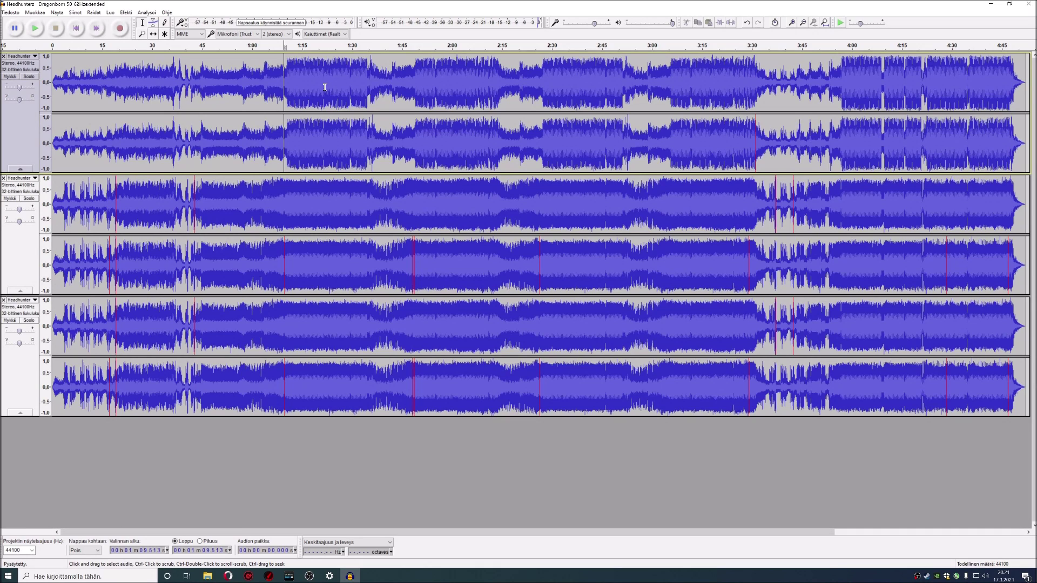
double_click(359, 202)
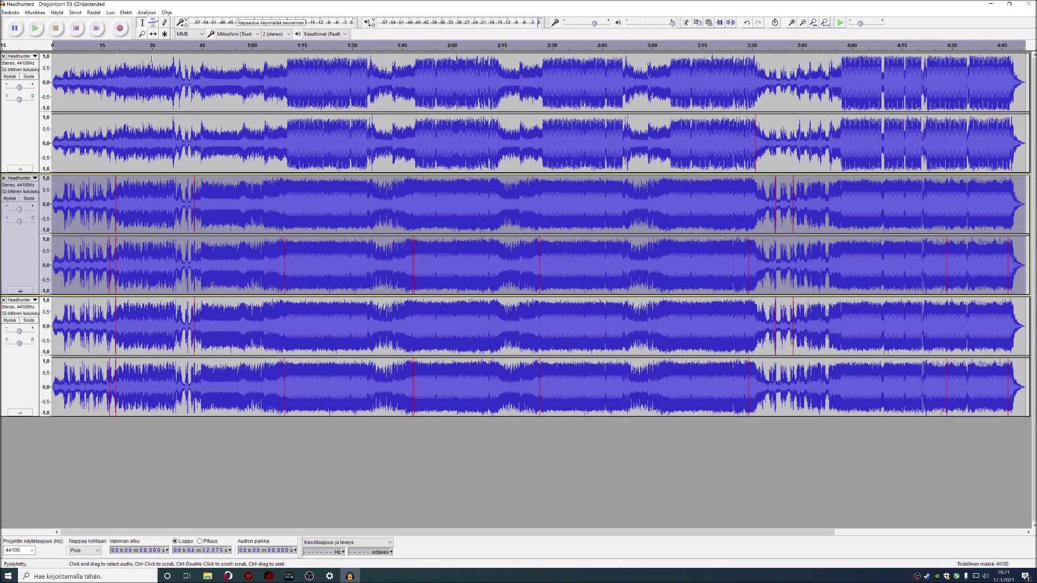
click(127, 12)
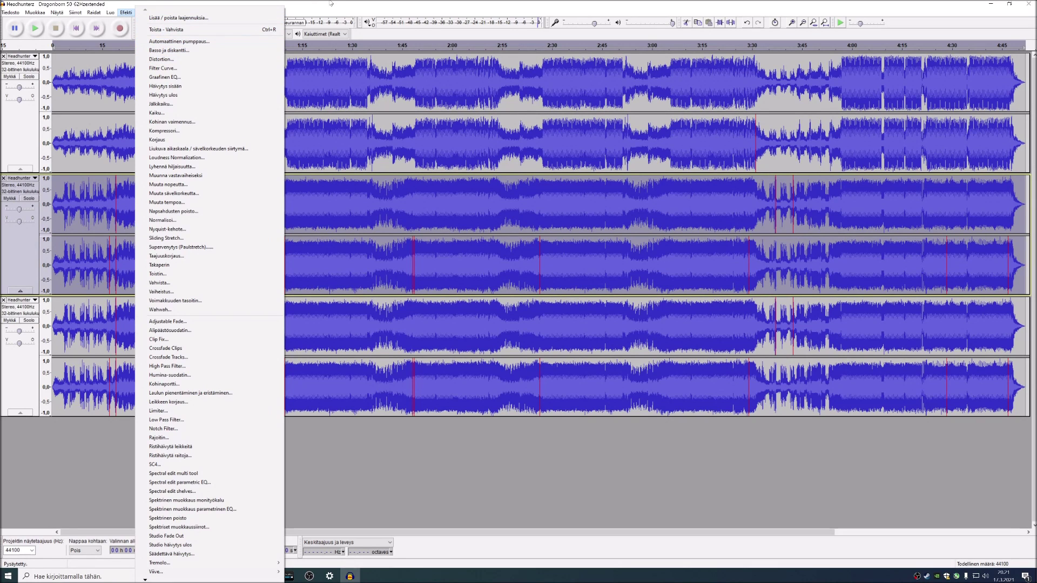
click(331, 3)
click(388, 320)
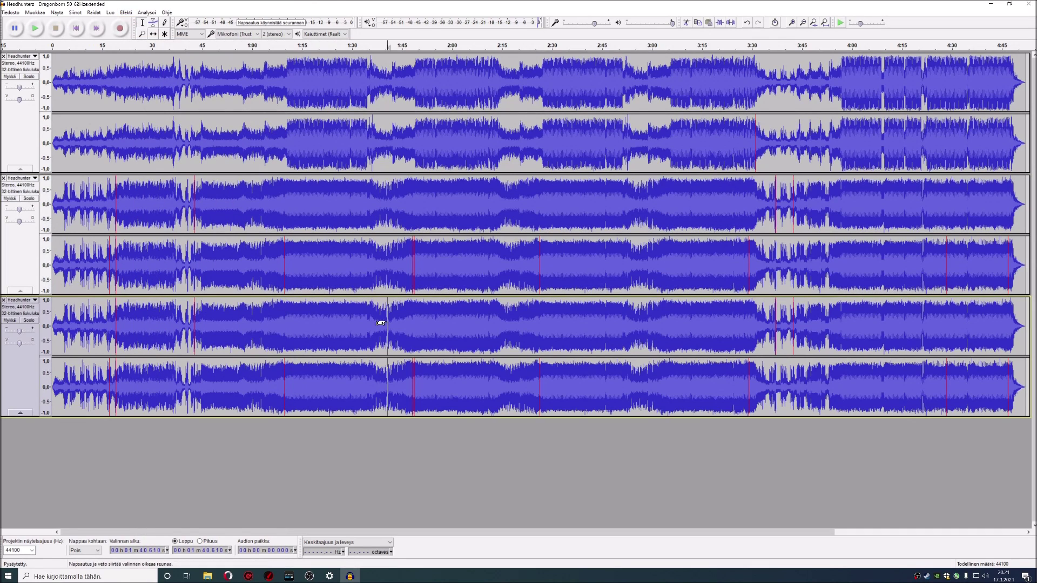
double_click(416, 222)
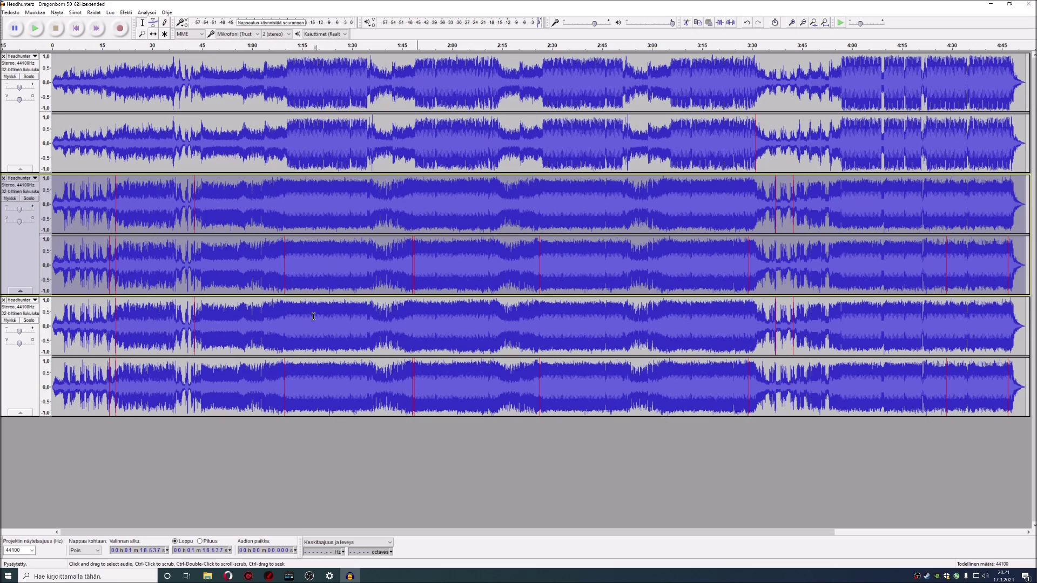
click(300, 217)
Open the Equalization effect for the entire second track and look through the saved curves.
double_click(293, 215)
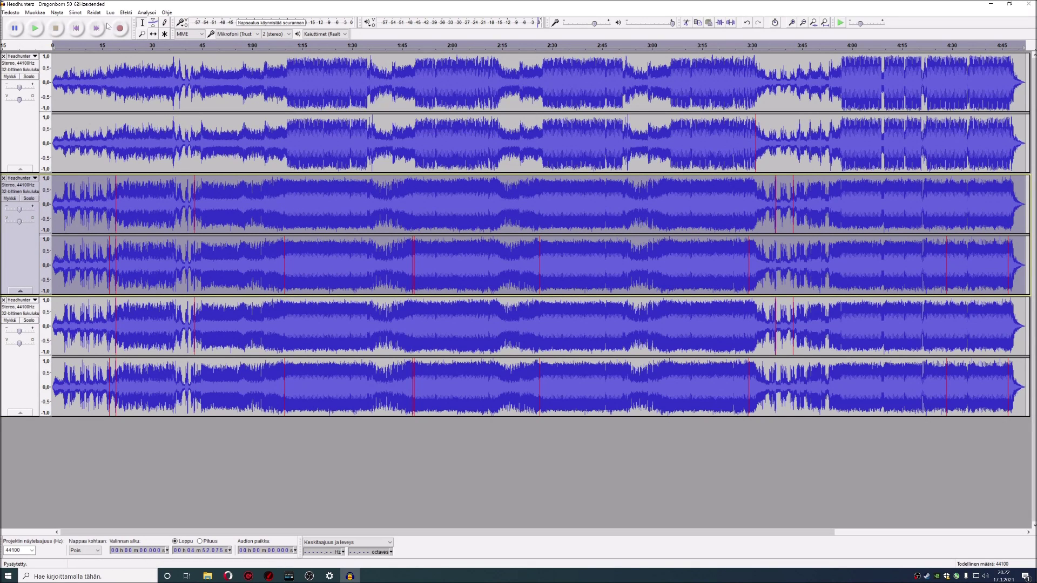
click(126, 13)
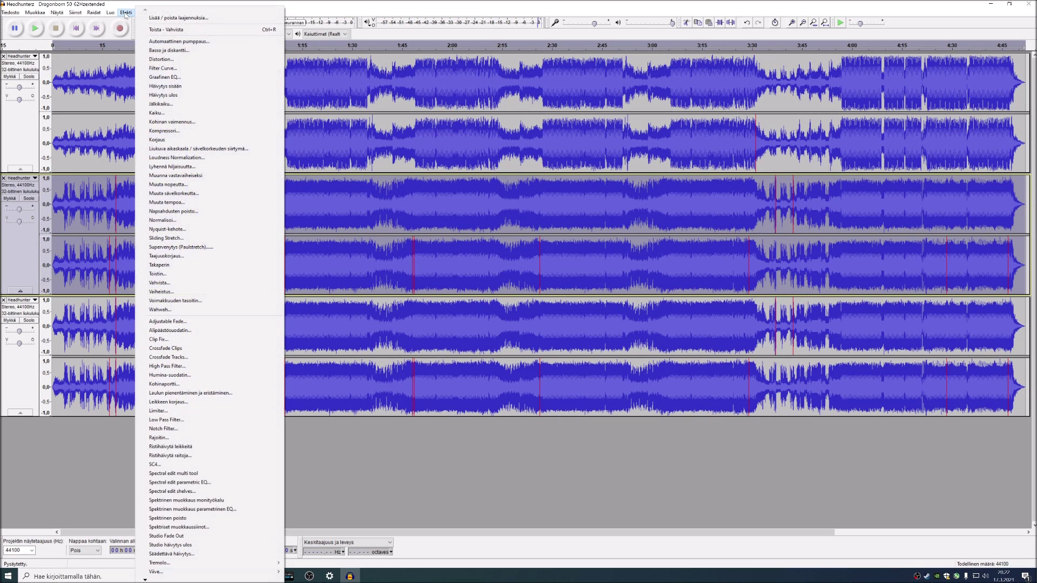
click(195, 255)
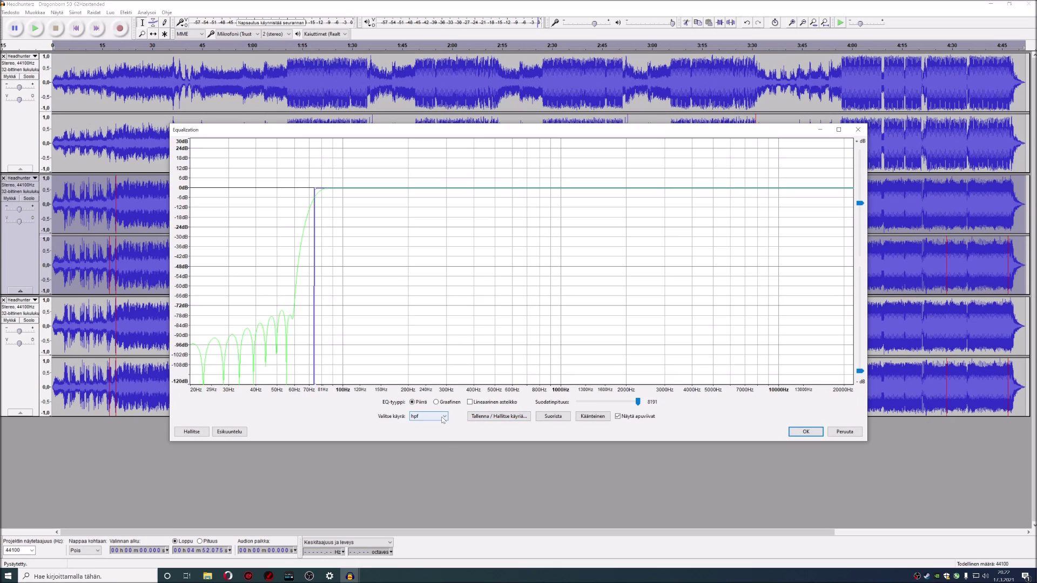
click(443, 417)
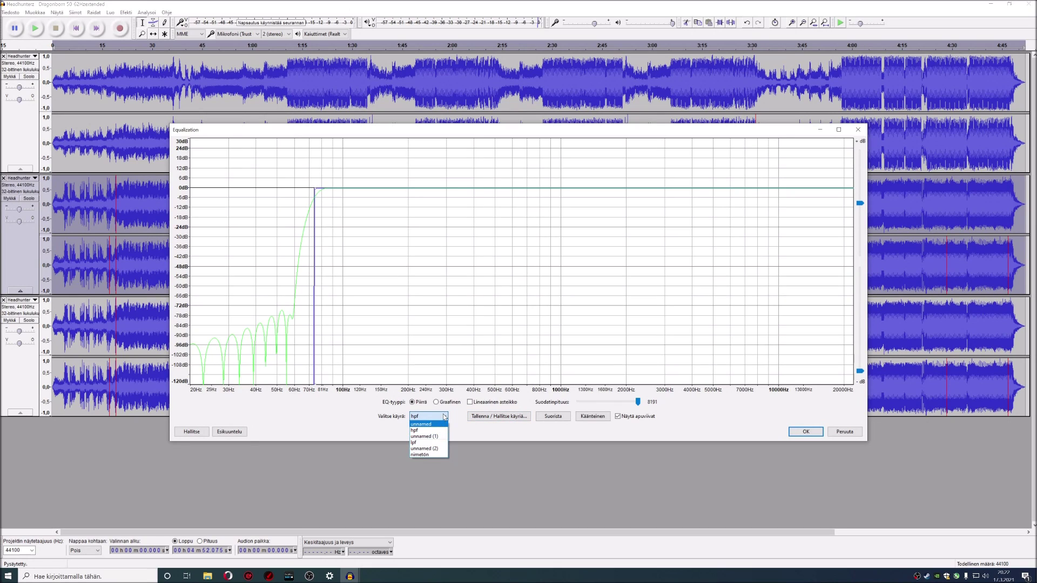
click(445, 417)
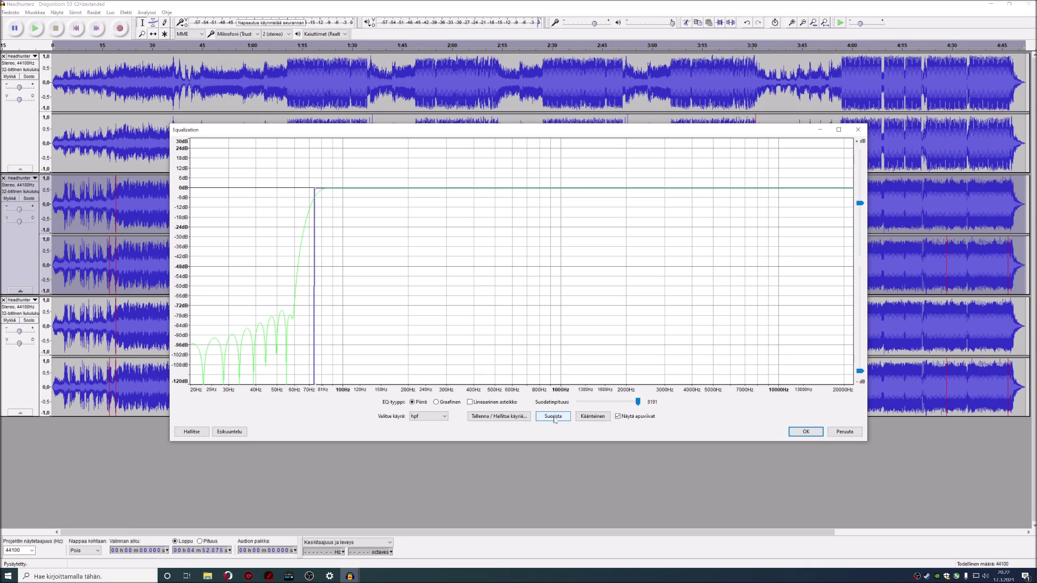
Flatten the equalization curve and draw a steep high-pass cutoff at about 70 Hz that drops straight to the graph's lowest level.
click(553, 416)
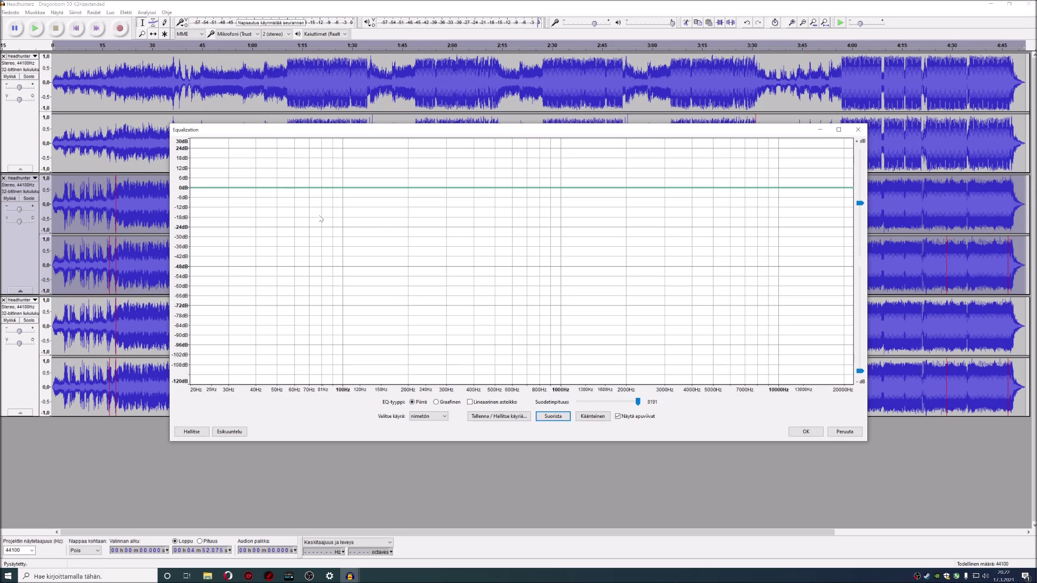
click(310, 188)
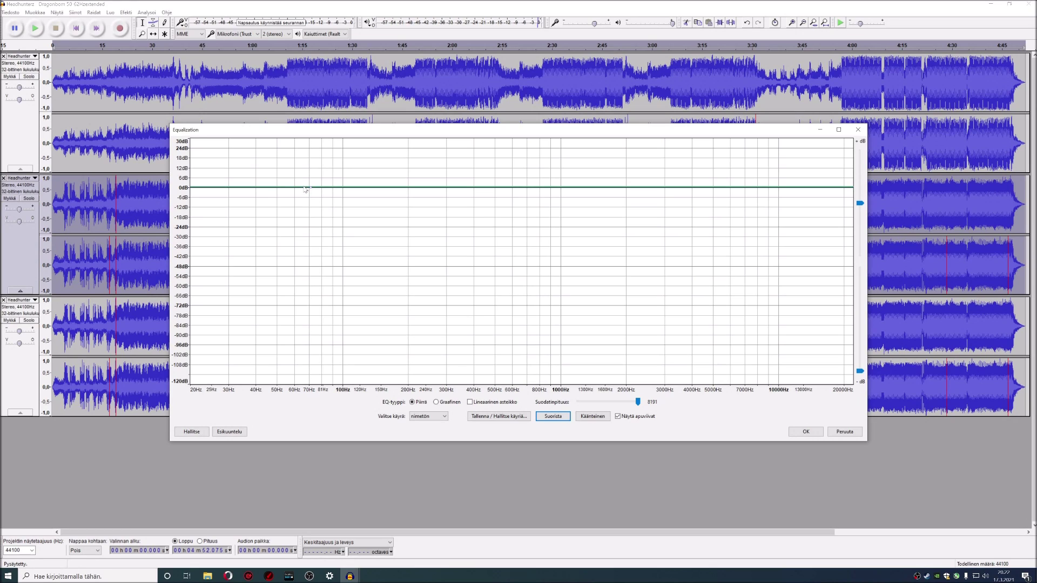
drag(304, 188, 320, 389)
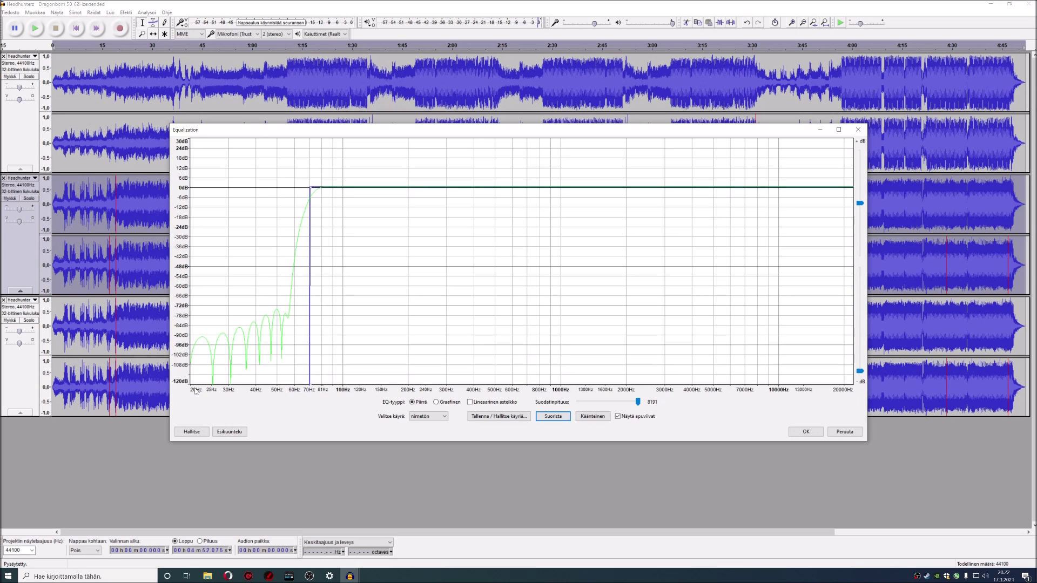
click(638, 402)
Load the saved hpf curve and apply it to the second track to remove its low bass.
click(444, 416)
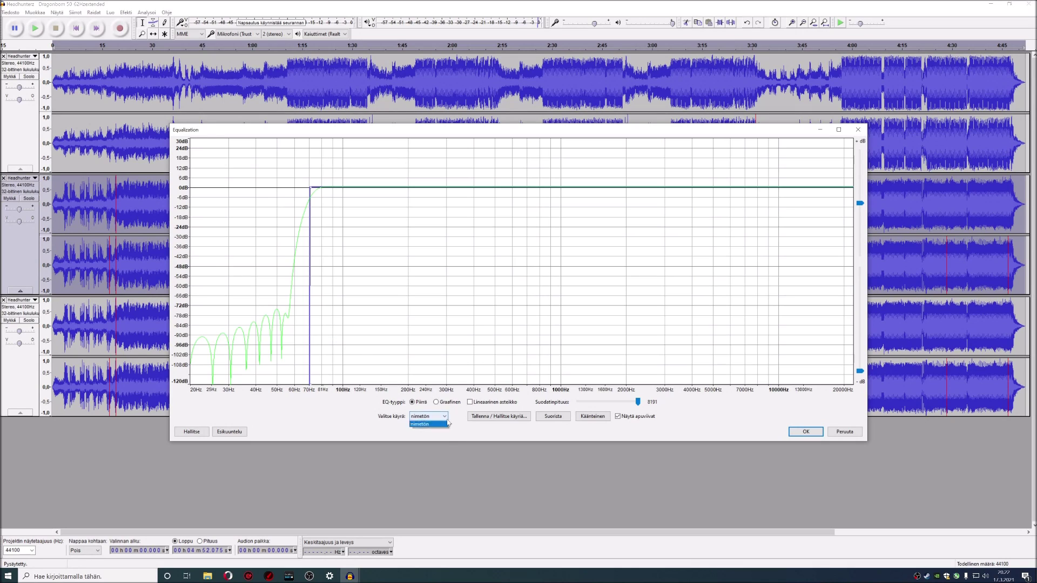
click(441, 432)
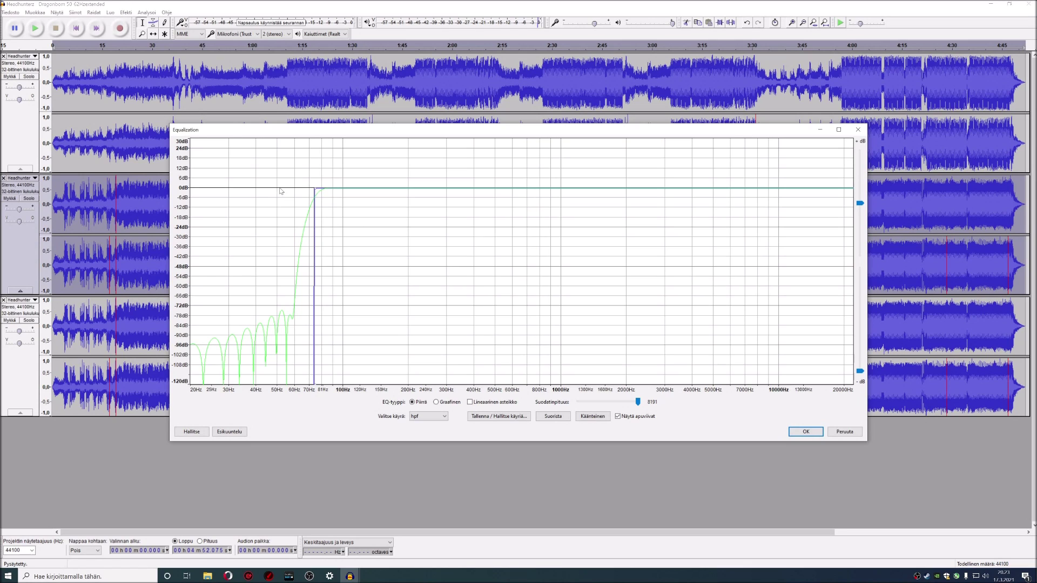
click(806, 433)
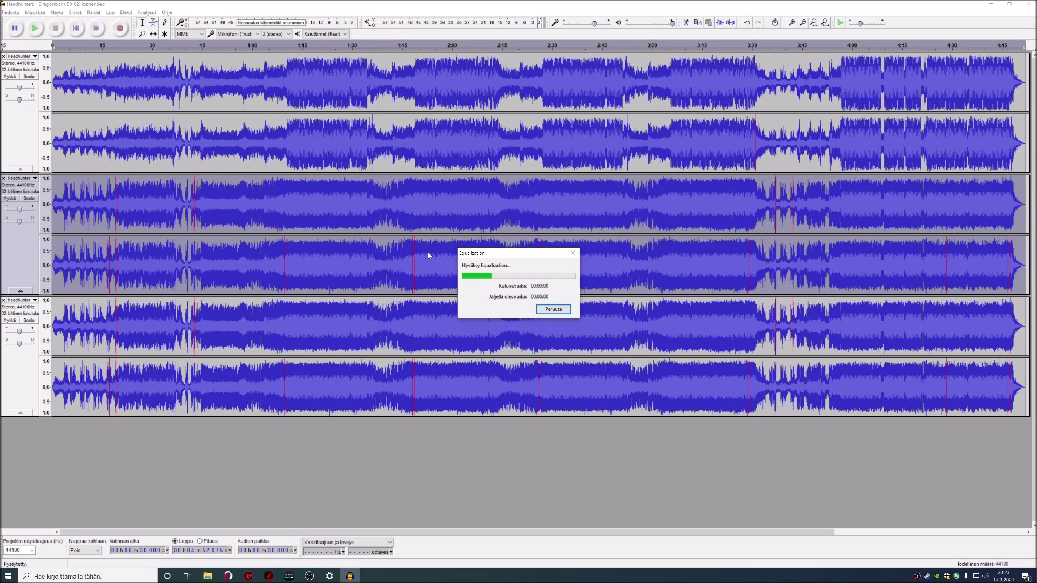
Apply Equalization with the saved lpf curve to the entire third track so that only its low bass remains.
click(289, 326)
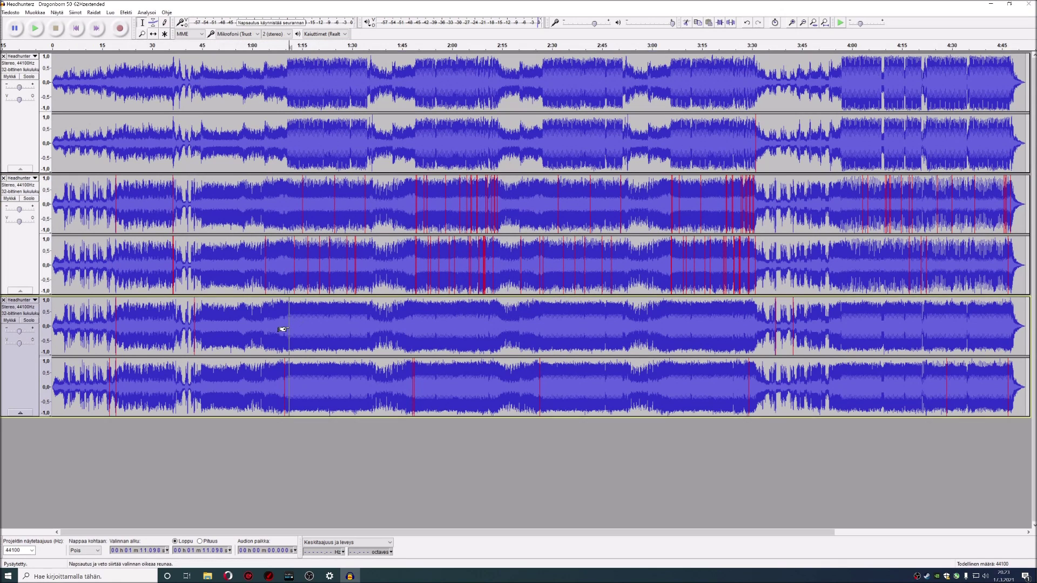
click(124, 16)
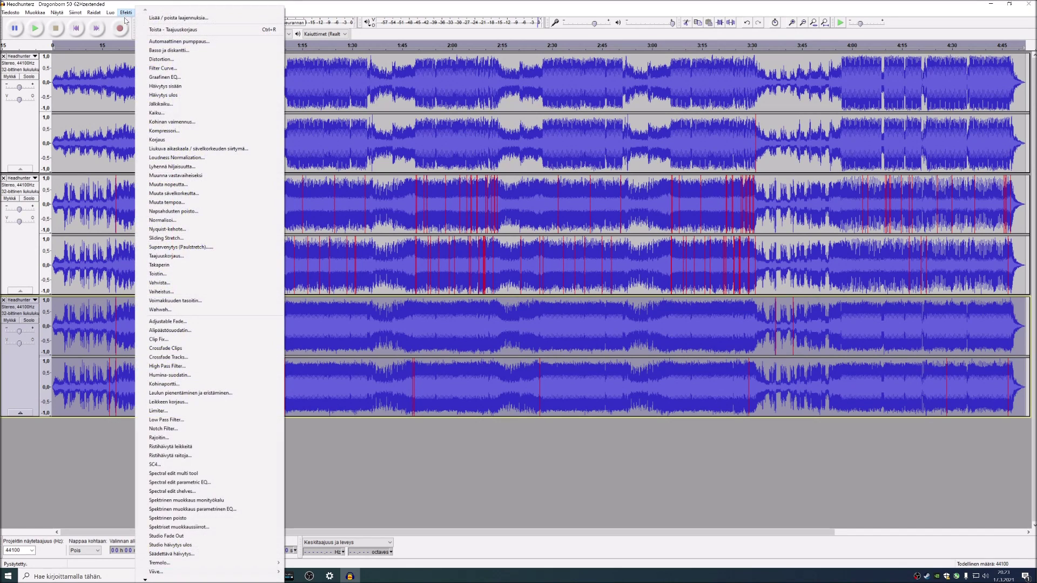
click(193, 256)
click(445, 420)
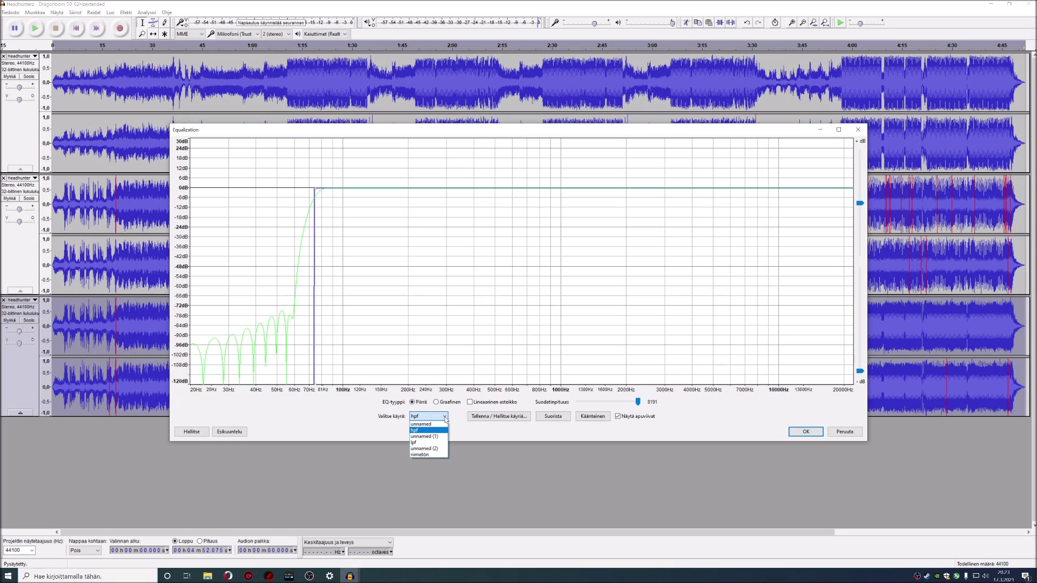
click(427, 439)
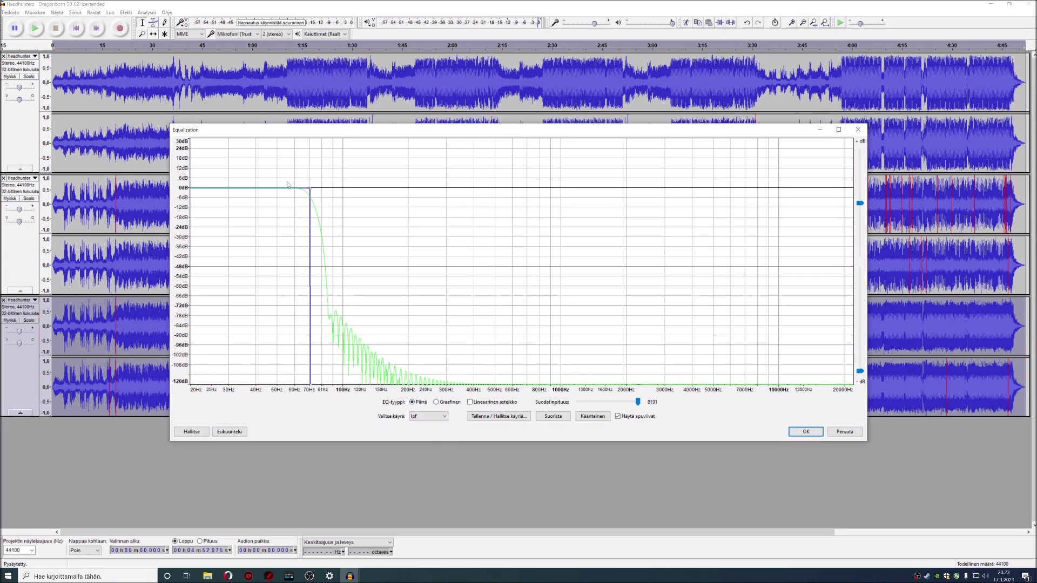
click(800, 432)
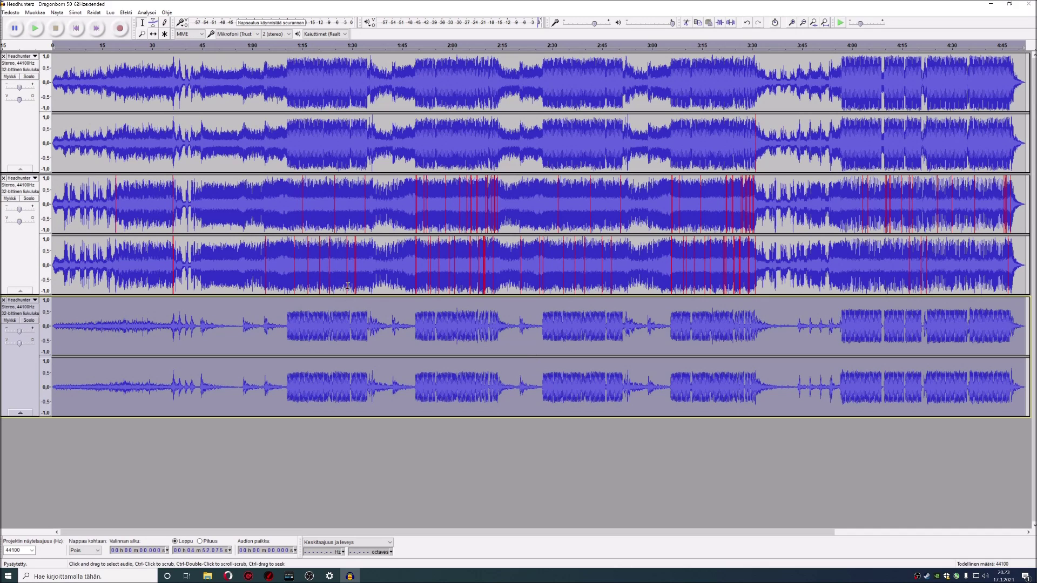
Adjust the volume of the entire second track with the Amplify effect, using the suggested gain.
click(346, 220)
double_click(321, 336)
double_click(342, 220)
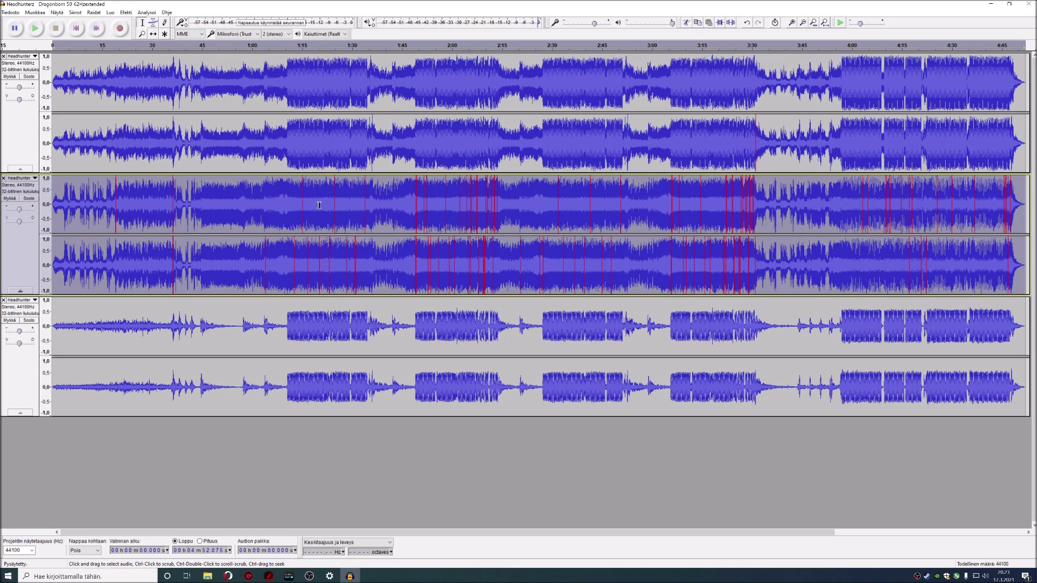
click(127, 12)
click(183, 285)
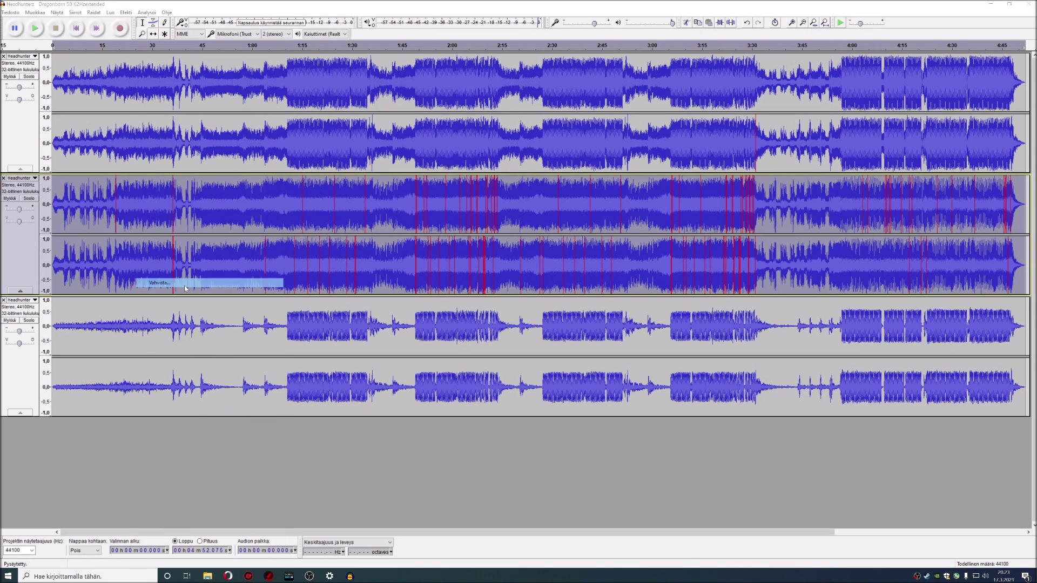
click(544, 316)
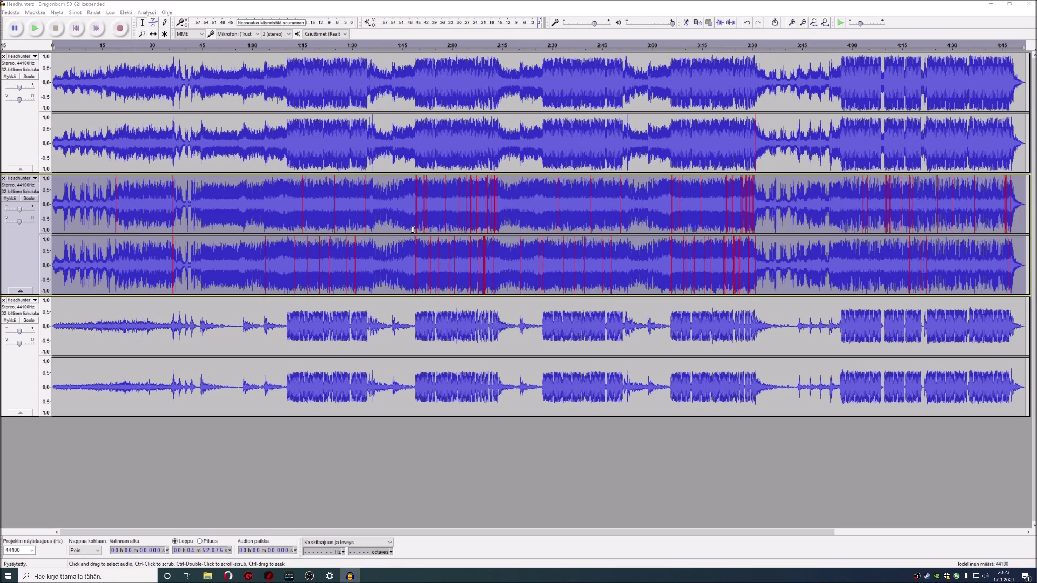
Raise the entire third track with the Amplify effect to a new peak amplitude of 0.0 dB.
double_click(447, 339)
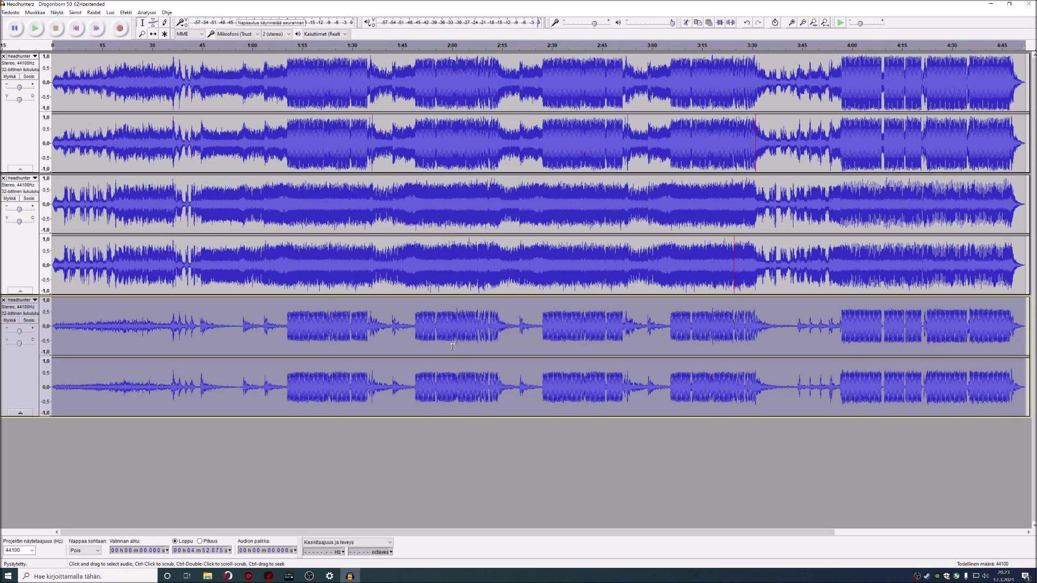
click(126, 13)
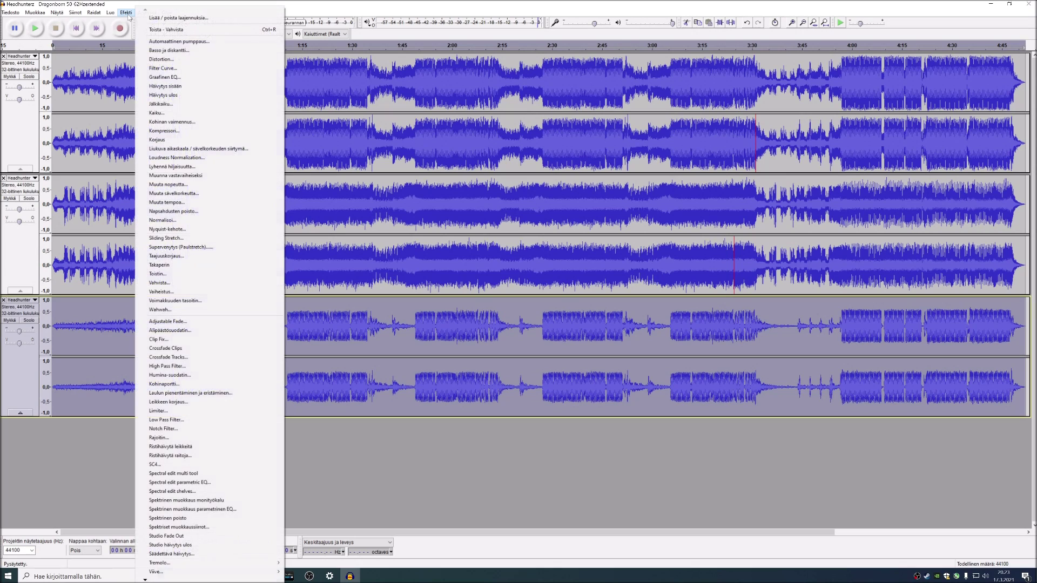
click(177, 282)
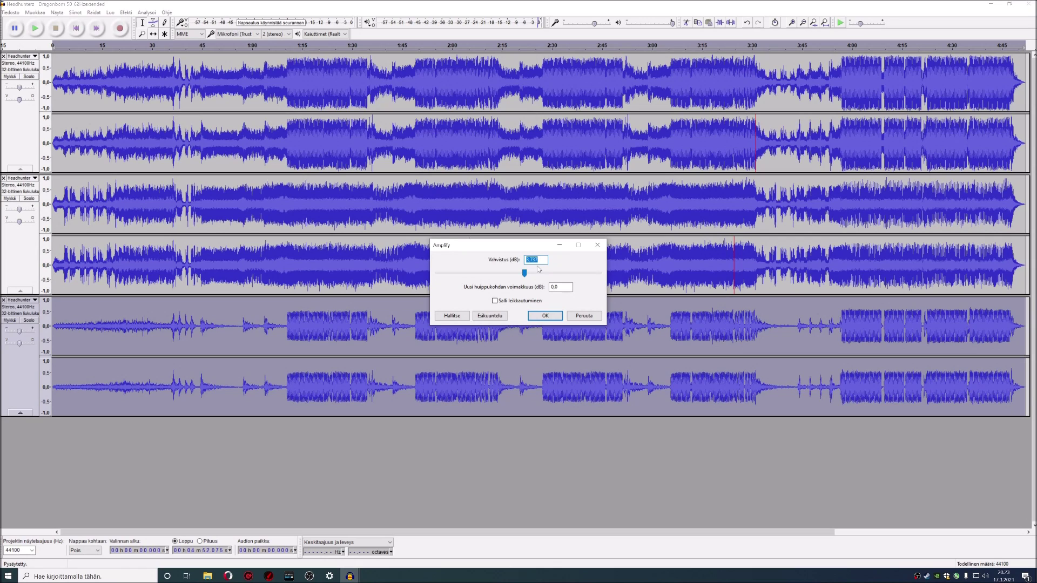
click(545, 316)
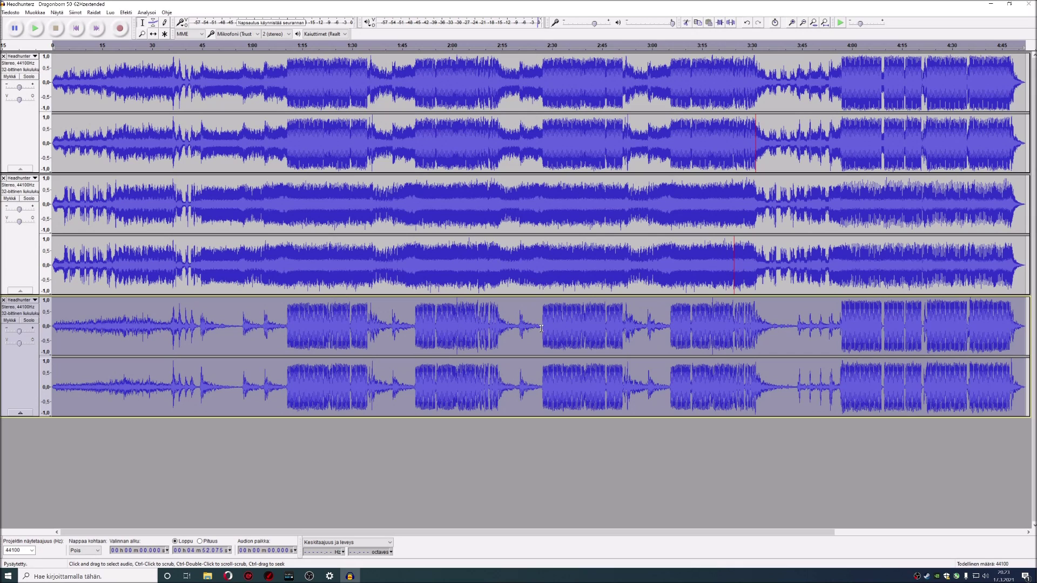
Lower the volume of the entire second track with the Amplify effect, using a negative gain.
click(573, 336)
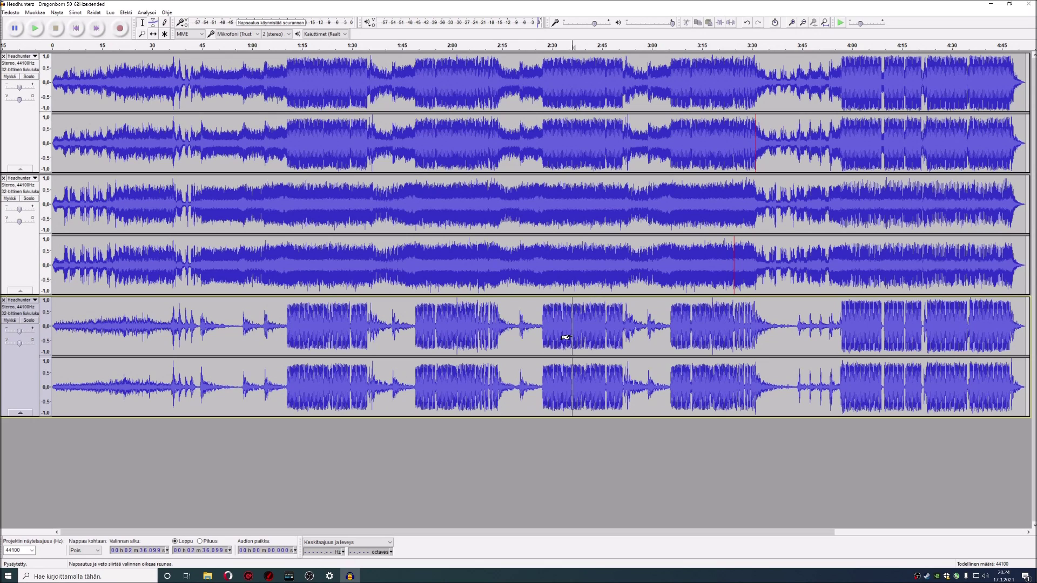
double_click(475, 276)
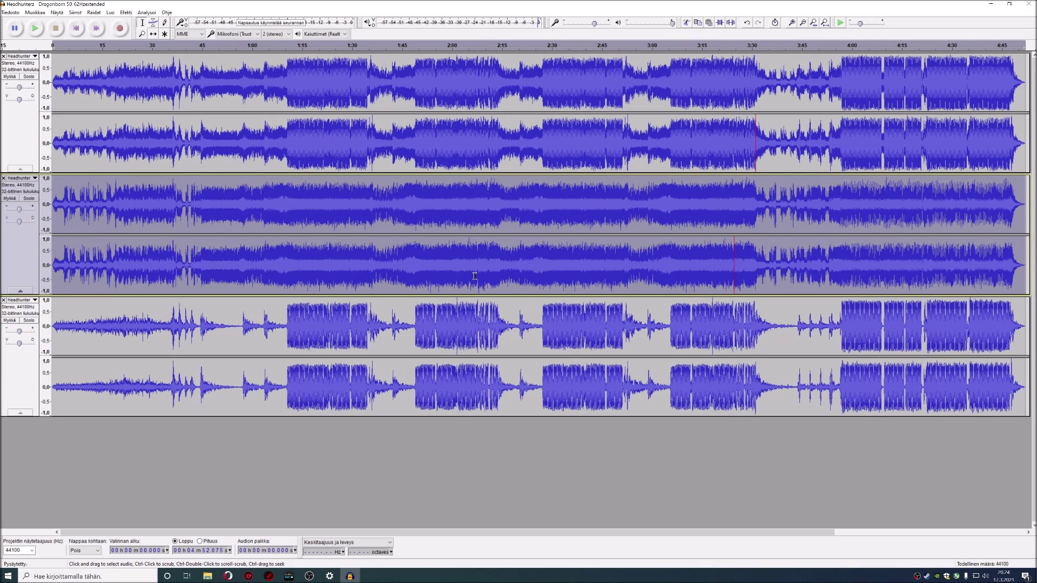
click(125, 12)
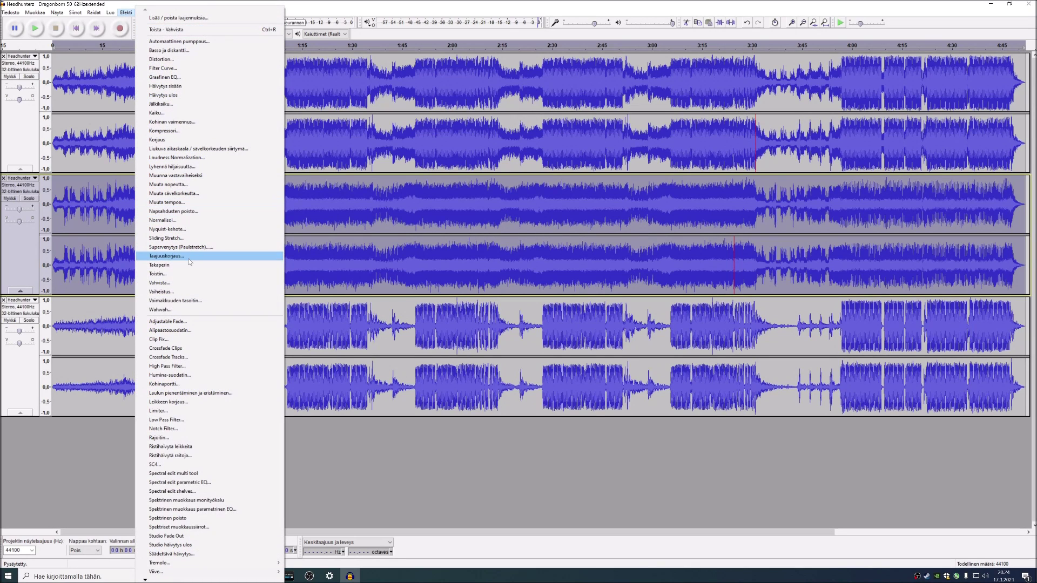
click(184, 283)
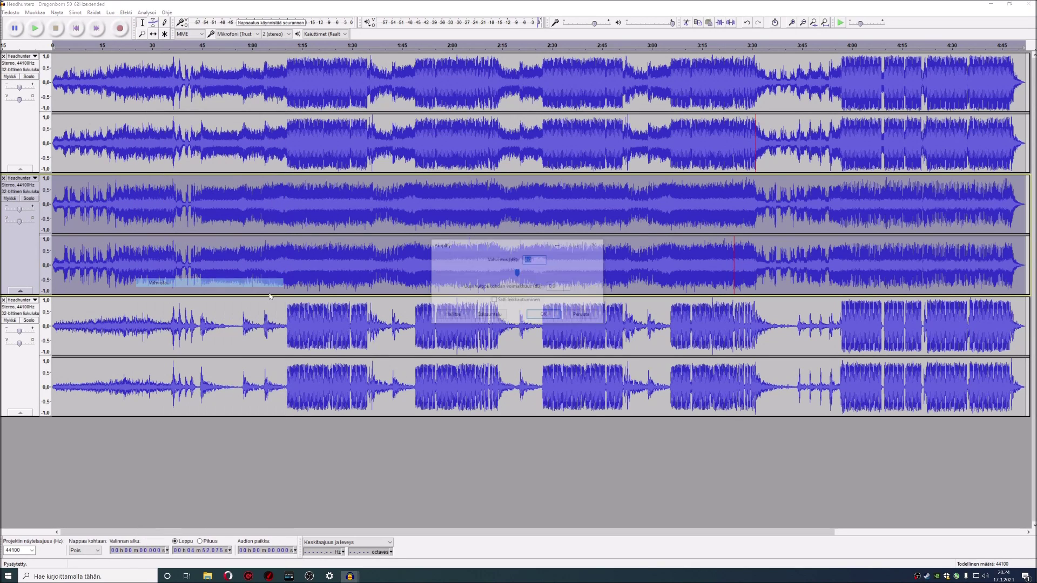
drag(519, 272, 513, 276)
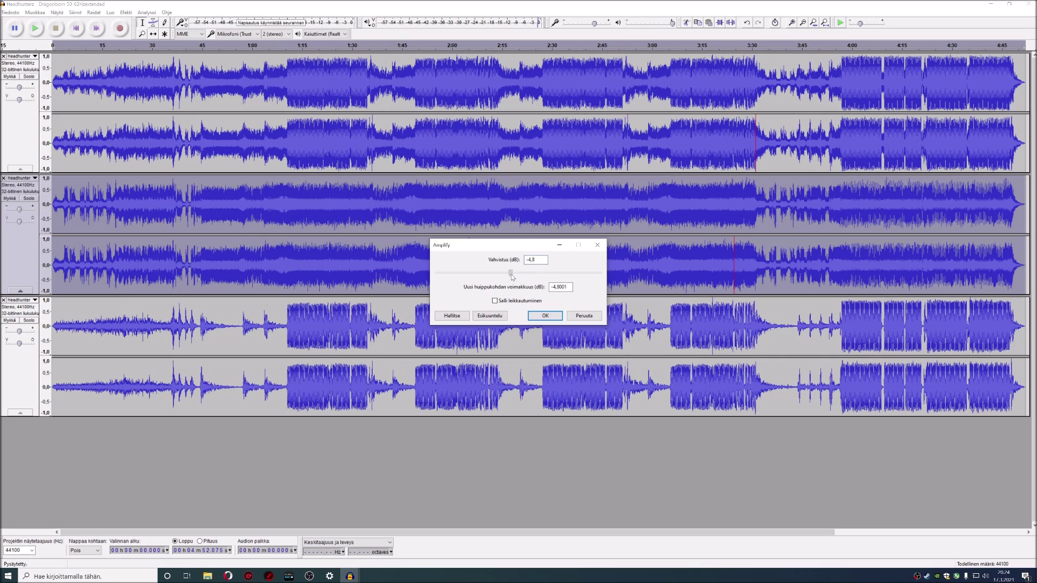
drag(508, 273, 508, 274)
click(544, 316)
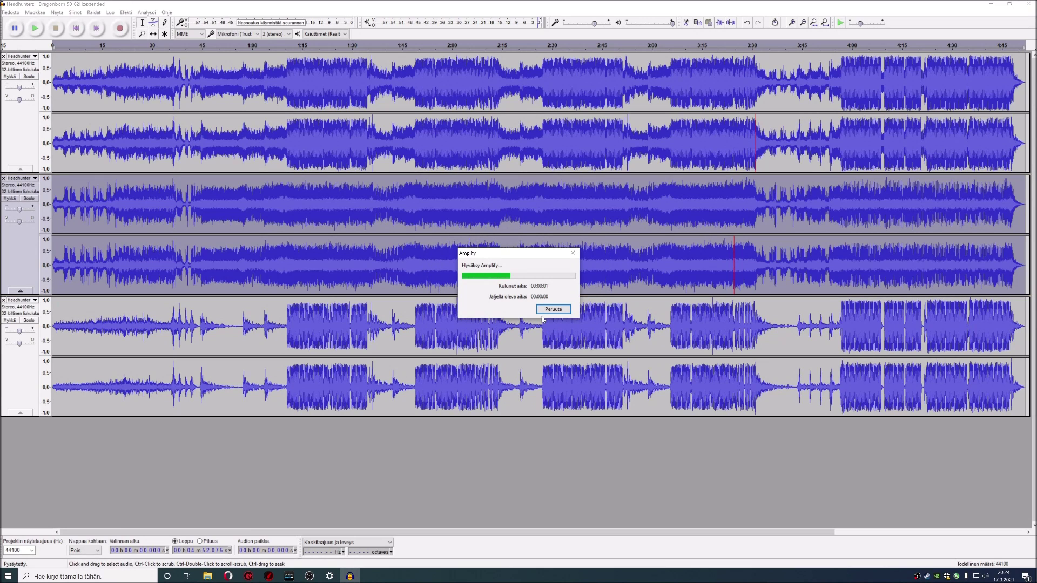
Compare the waveform heights of the original, high-pass and low-pass tracks around the 2:40 section.
click(578, 331)
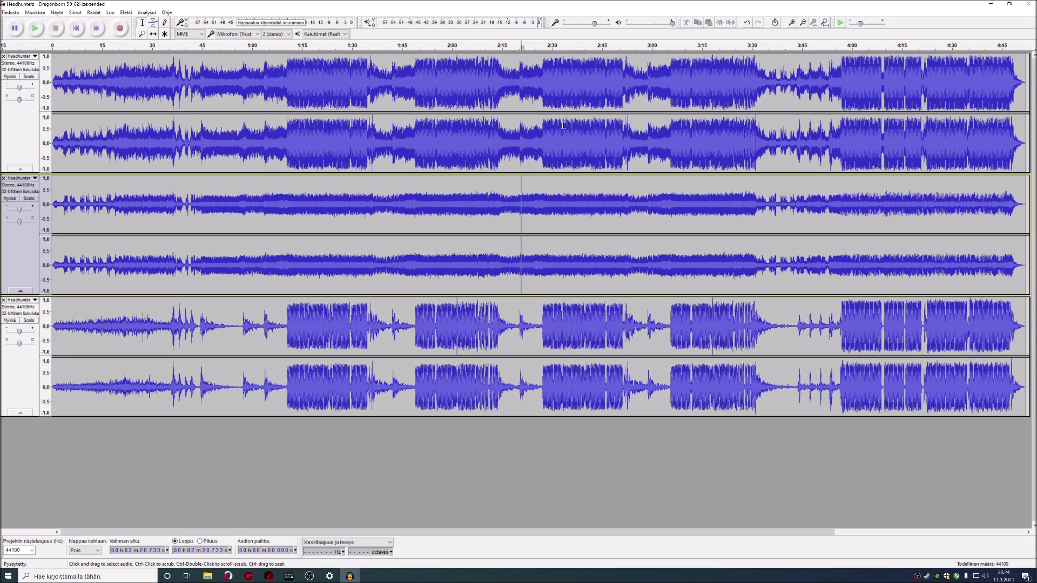
click(580, 325)
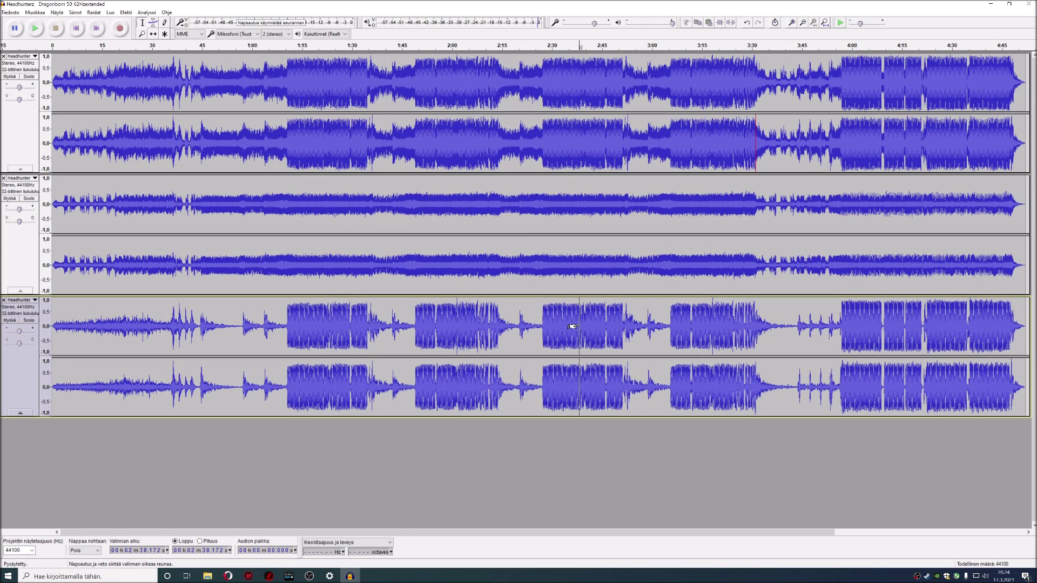
click(591, 222)
click(604, 204)
click(587, 95)
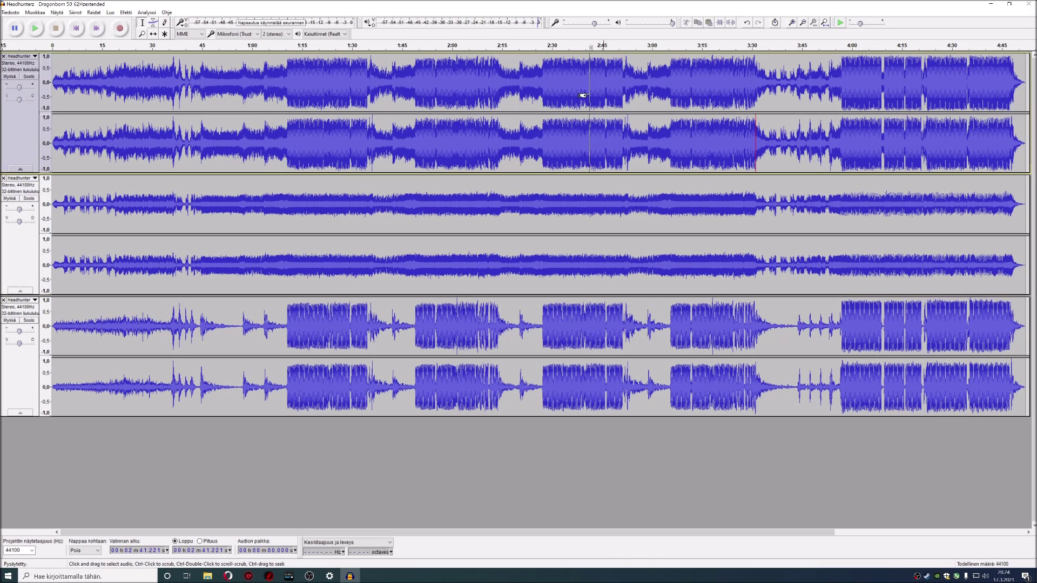
click(585, 214)
click(579, 318)
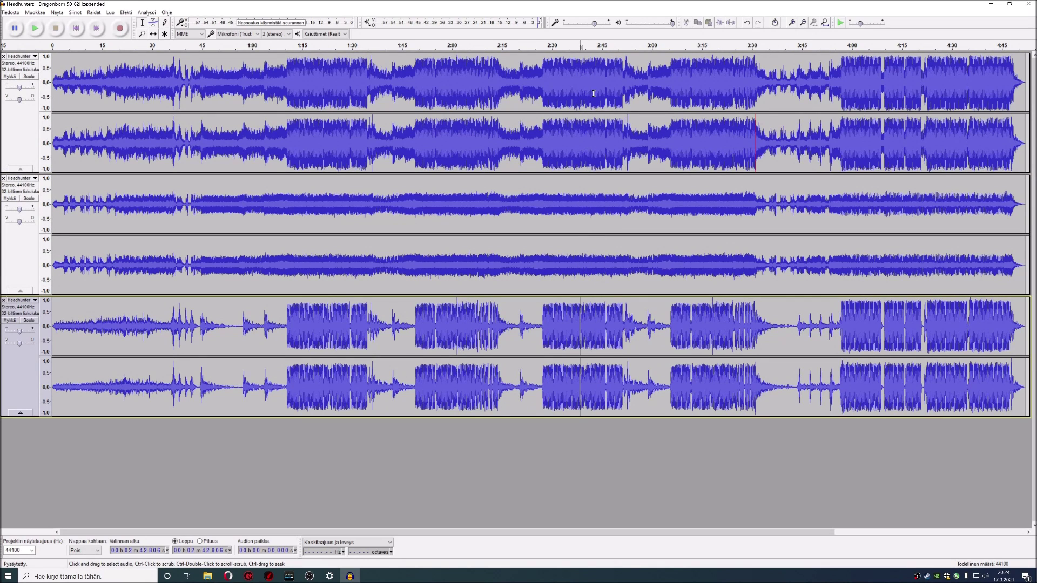
click(583, 97)
click(585, 219)
click(579, 324)
click(489, 68)
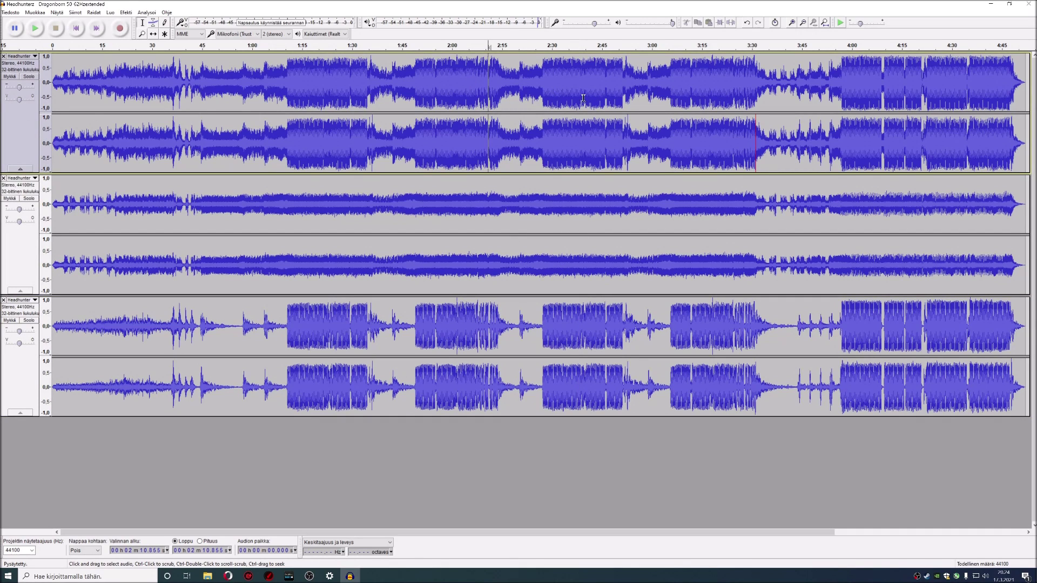
click(560, 211)
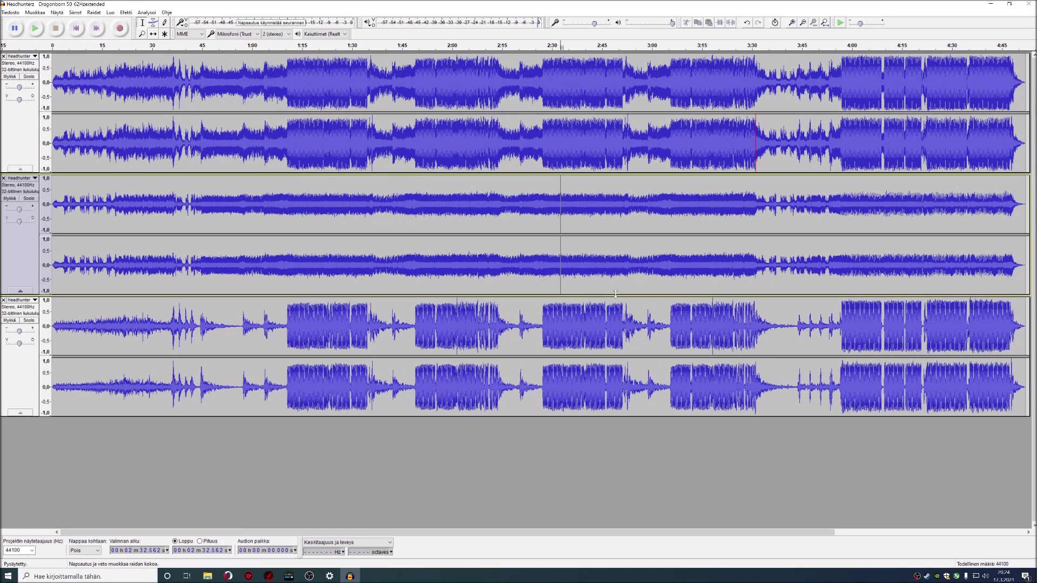
click(590, 331)
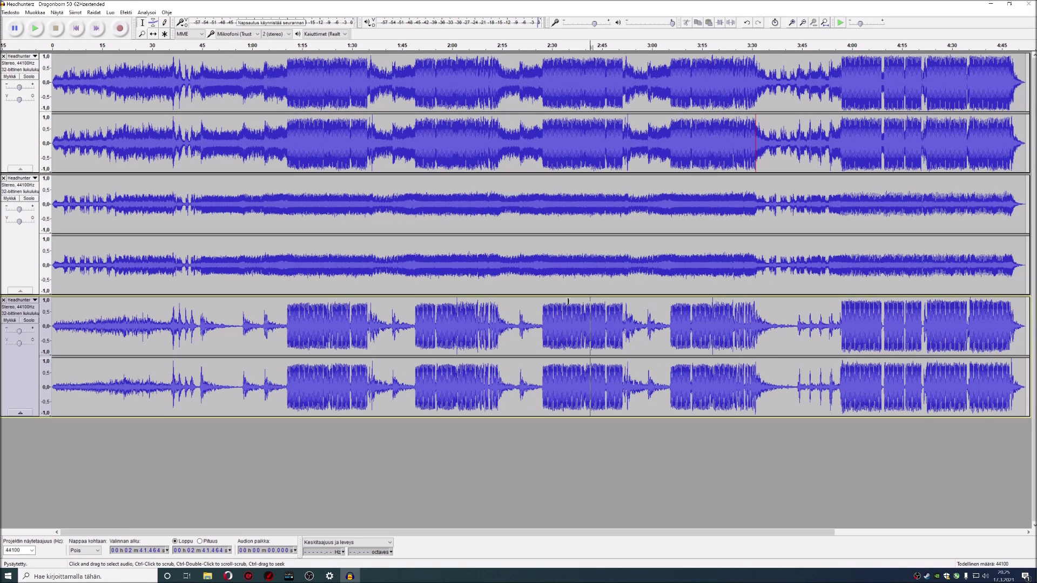
click(578, 224)
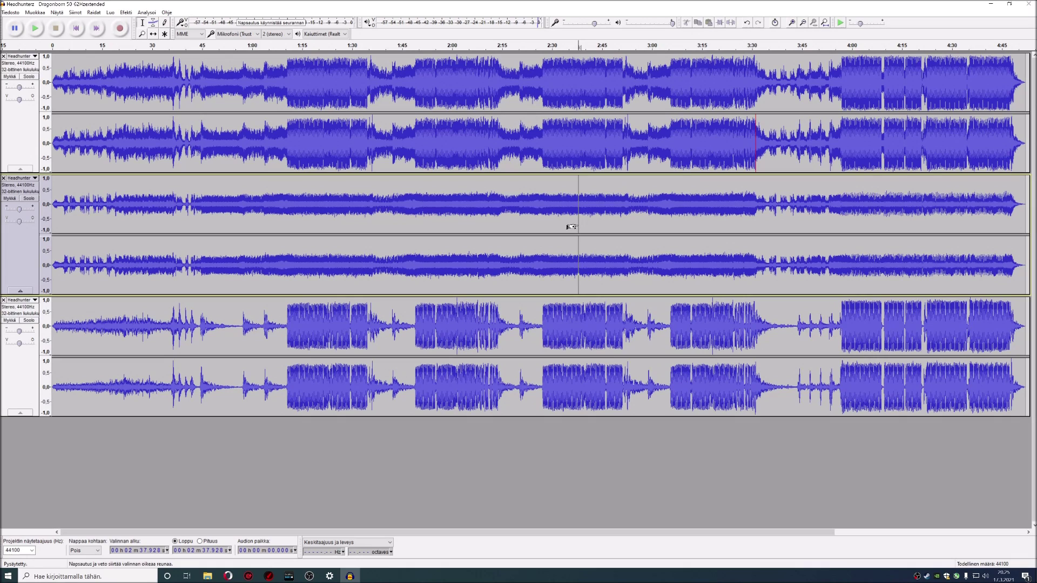
click(580, 93)
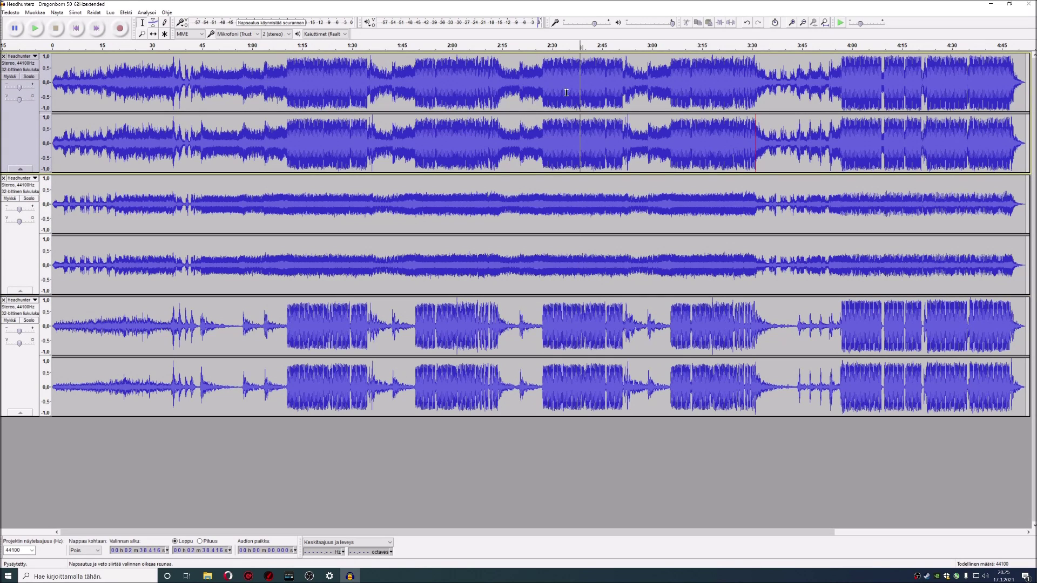
click(126, 13)
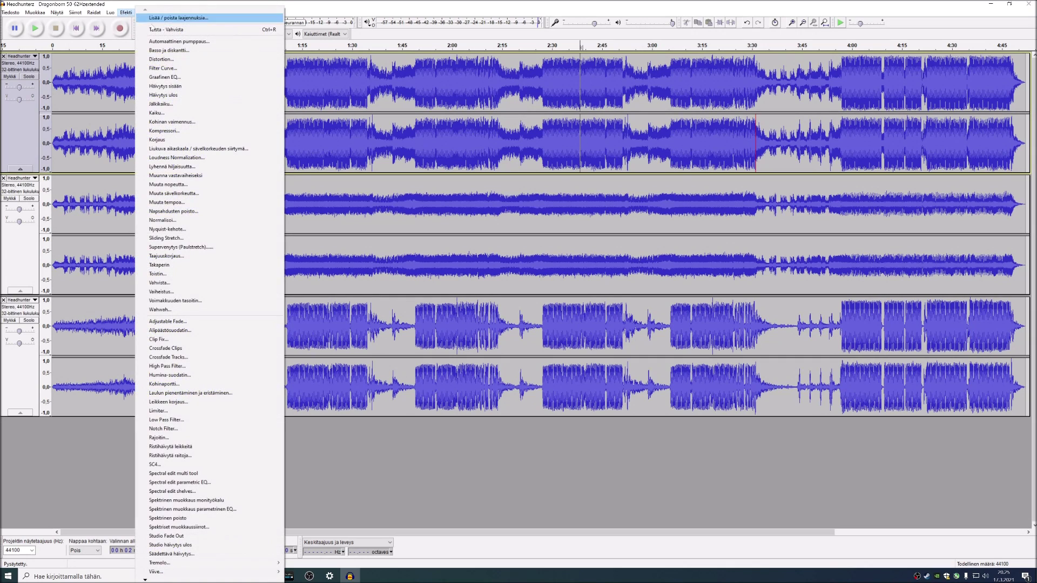
click(346, 31)
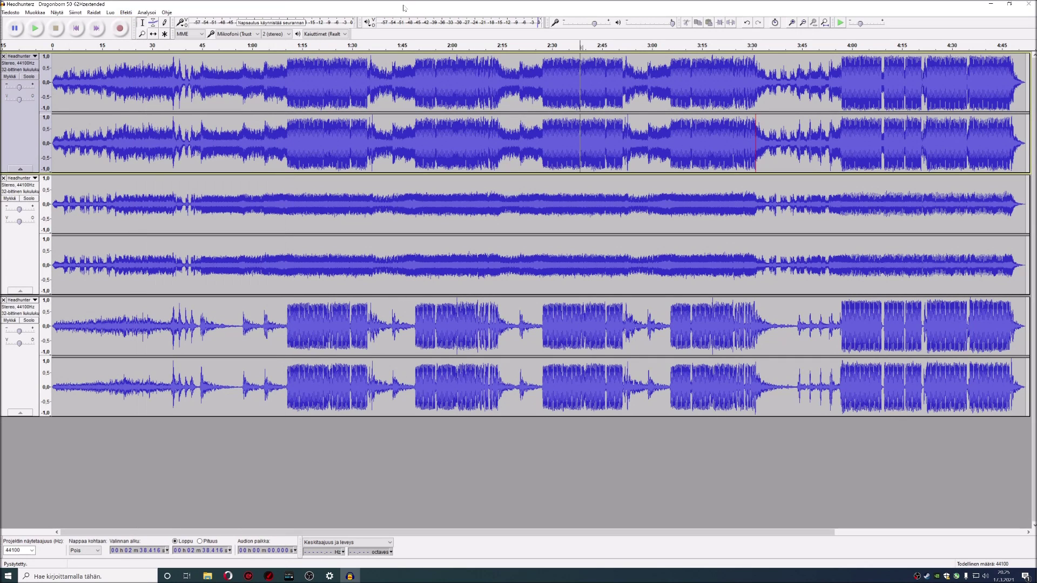
click(396, 221)
double_click(414, 323)
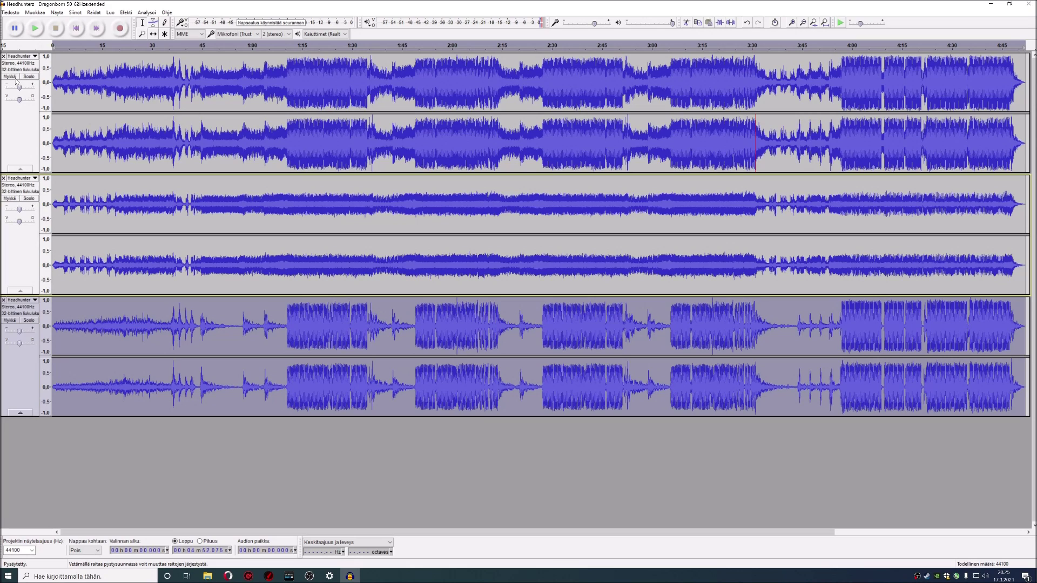
Mute the original first track and play the high-pass and low-pass tracks together from about 1:09, stopping after a few seconds.
click(10, 76)
click(281, 246)
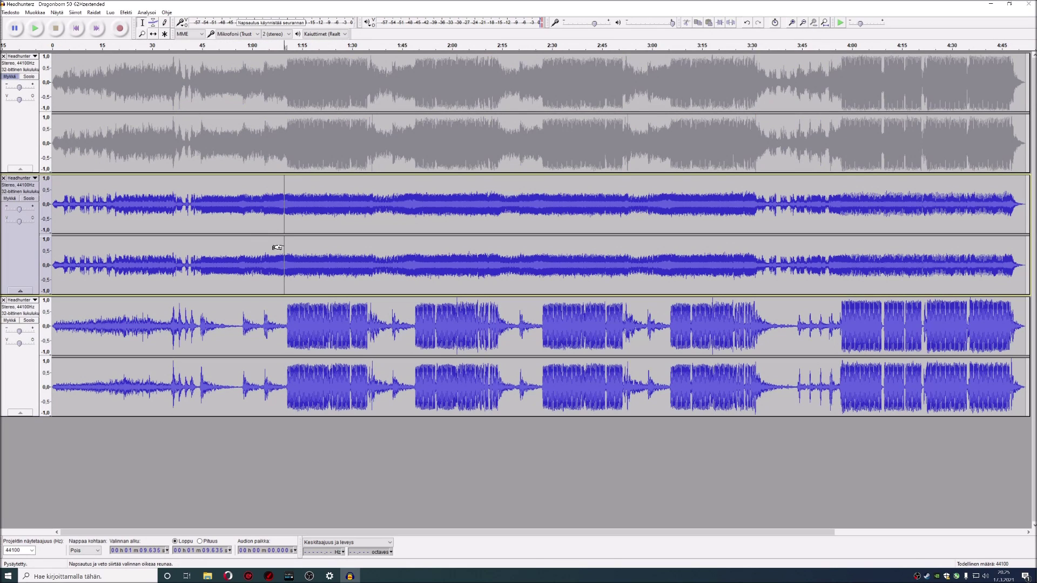
click(283, 303)
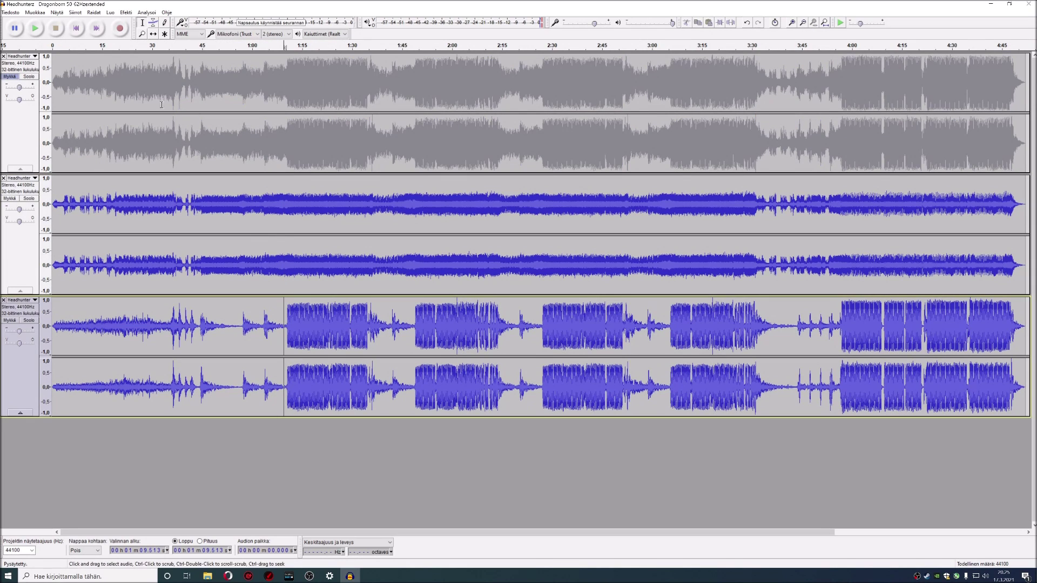
click(38, 30)
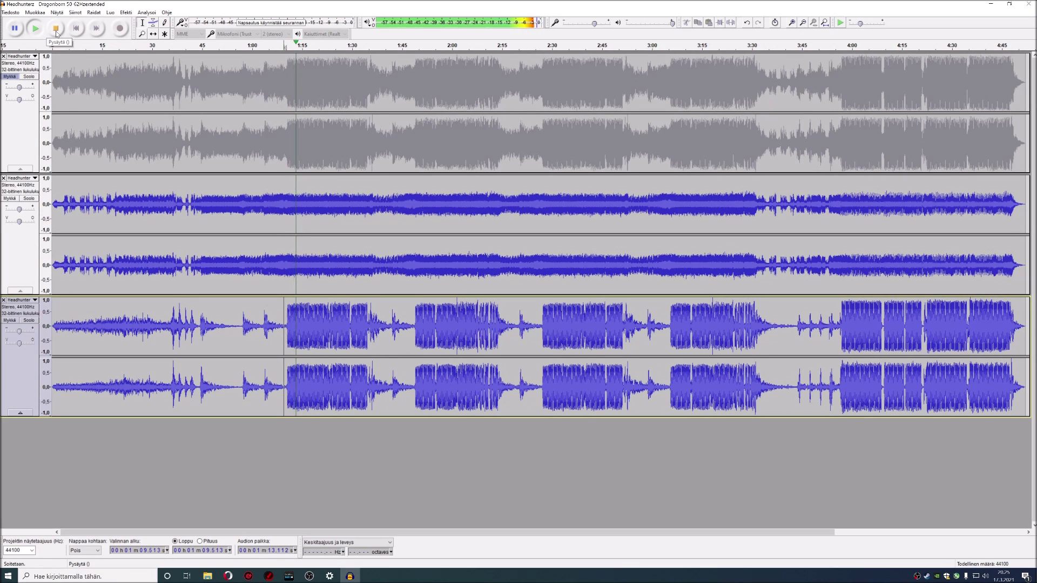
click(57, 31)
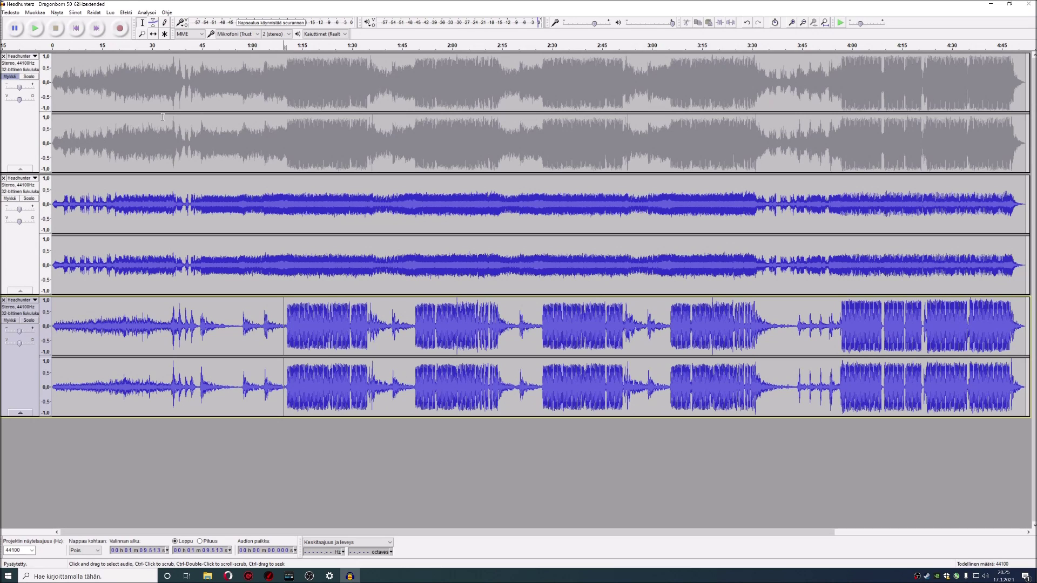
Review the MP3 format settings in the audio export dialog and close it without exporting.
click(5, 14)
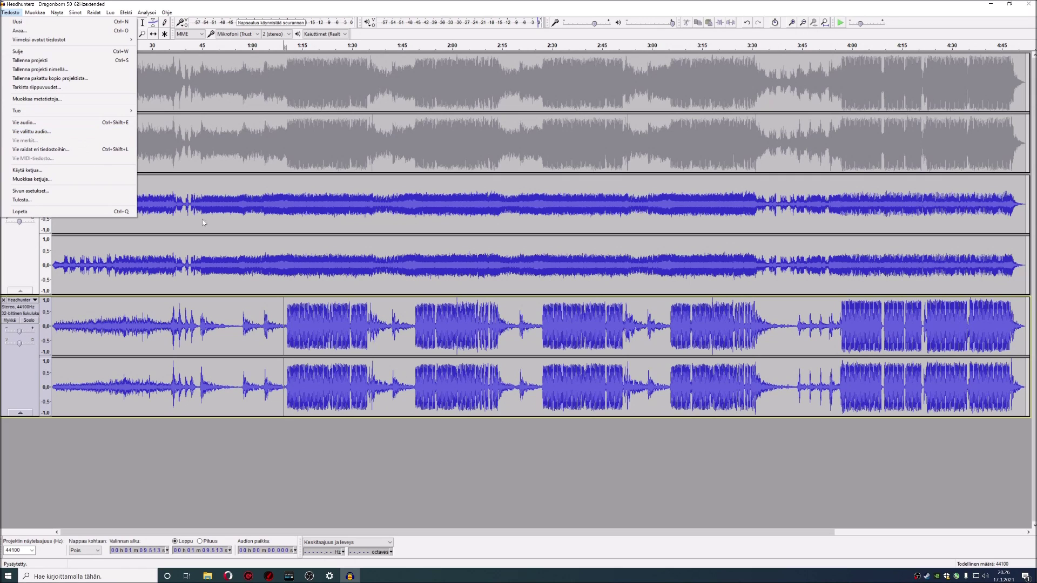
click(250, 241)
double_click(269, 226)
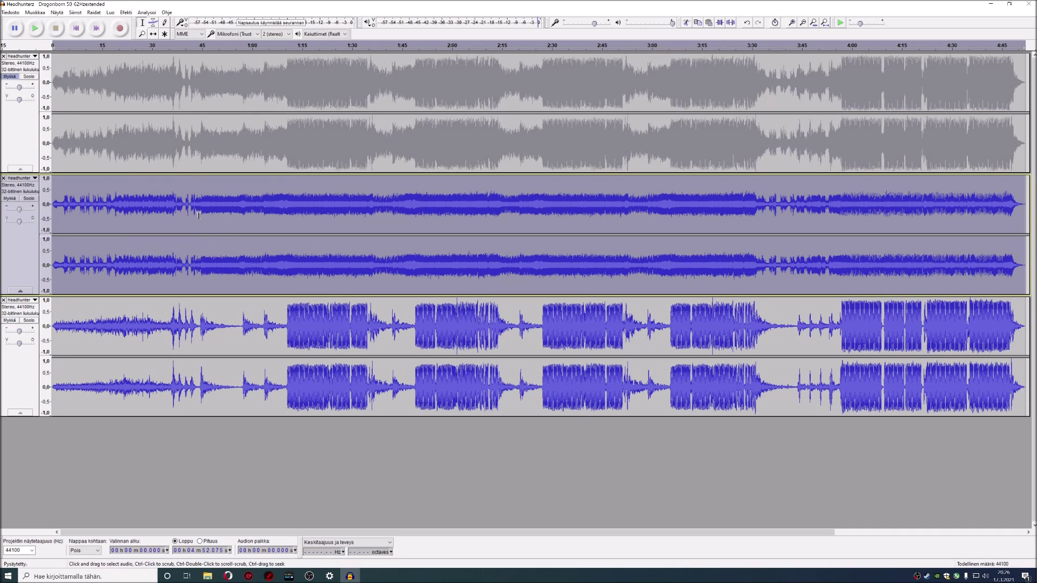
click(11, 12)
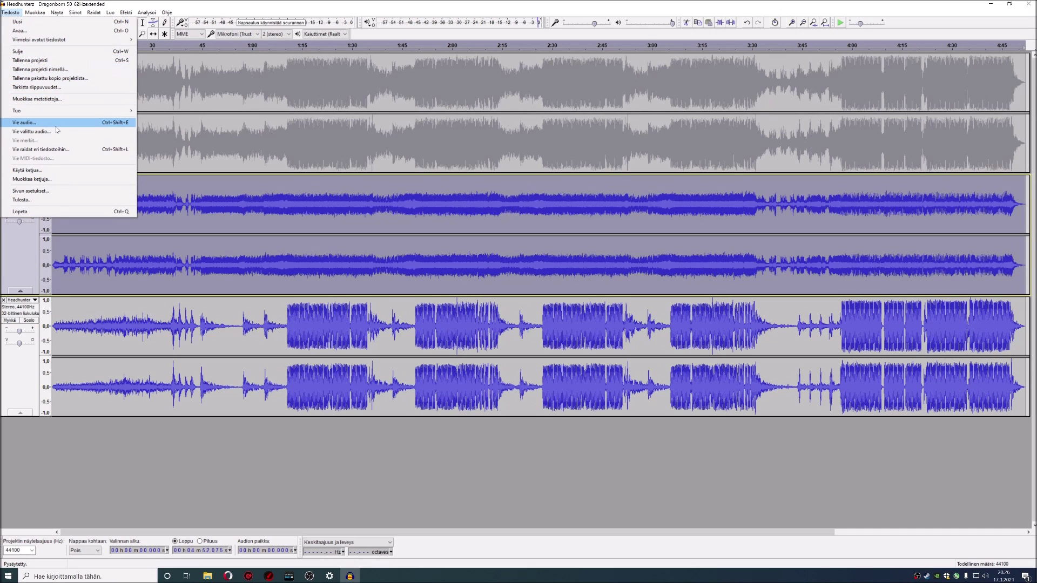
click(378, 431)
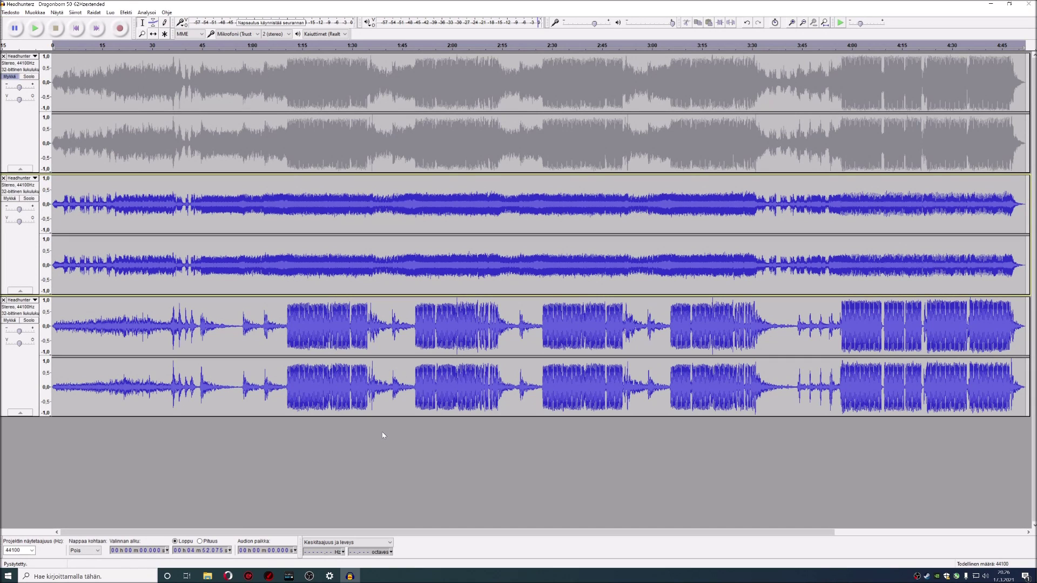
click(10, 12)
click(41, 122)
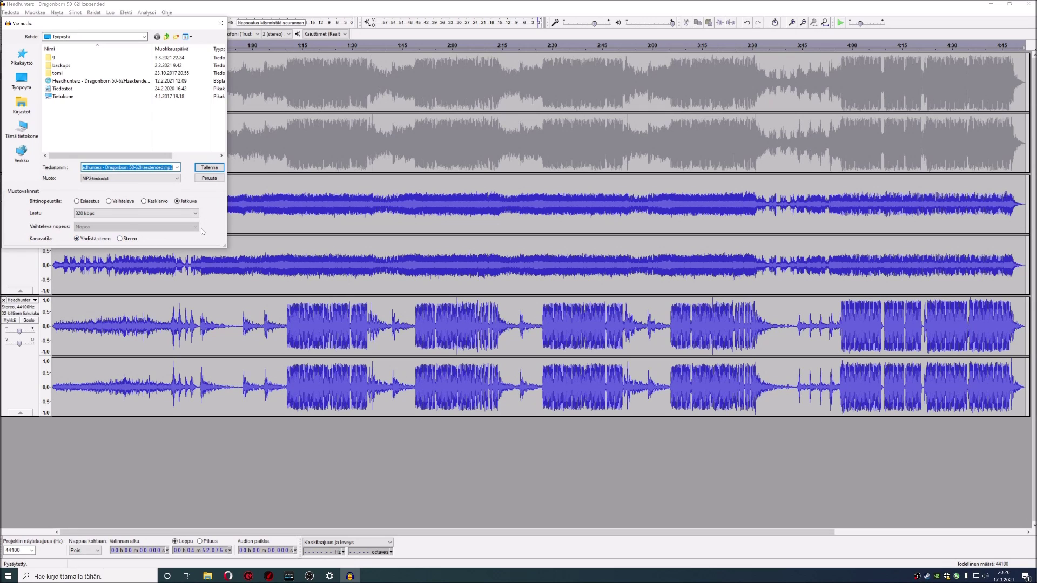
click(220, 23)
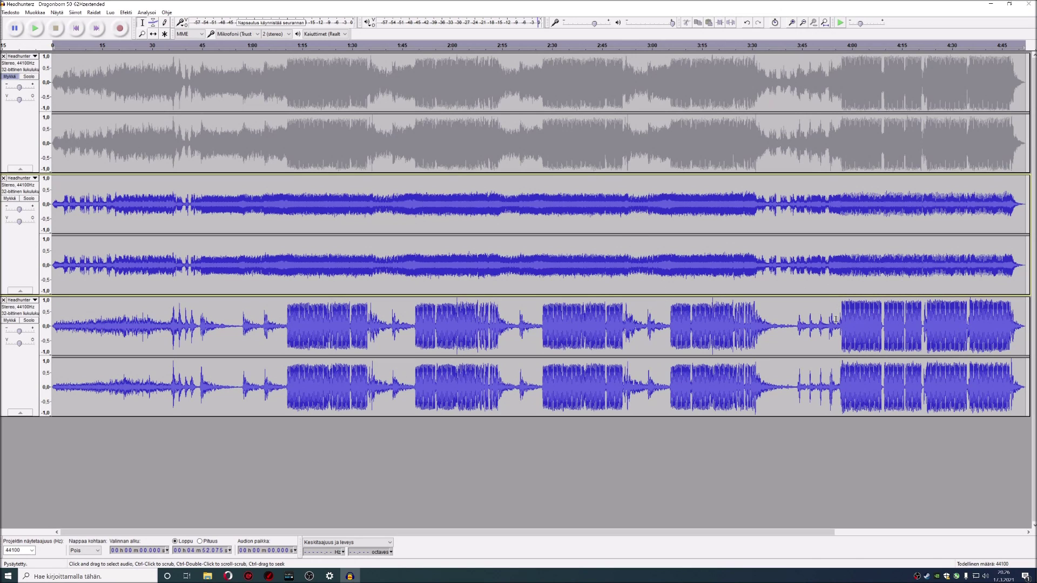
click(280, 325)
click(284, 326)
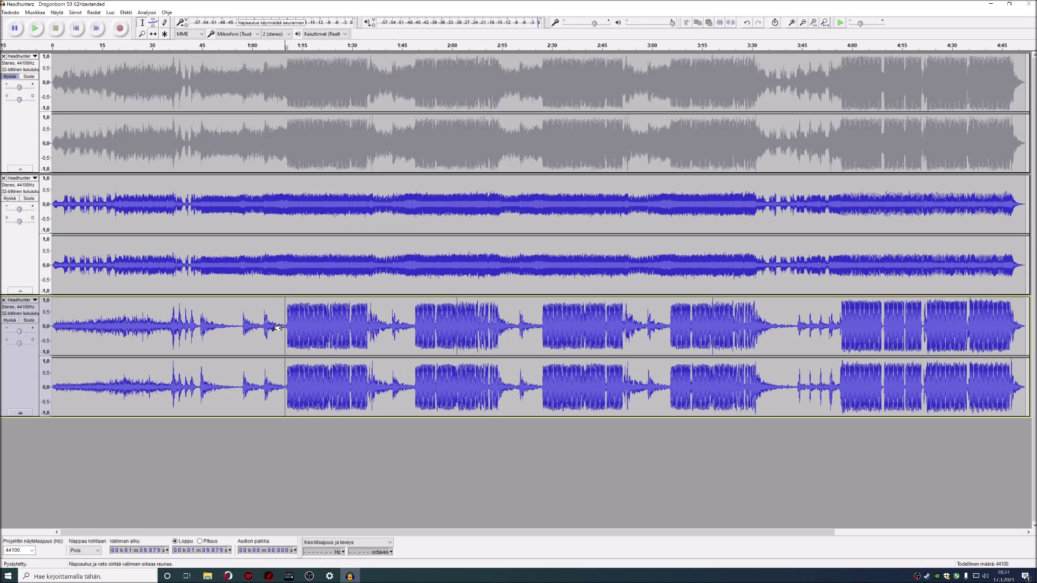
click(286, 329)
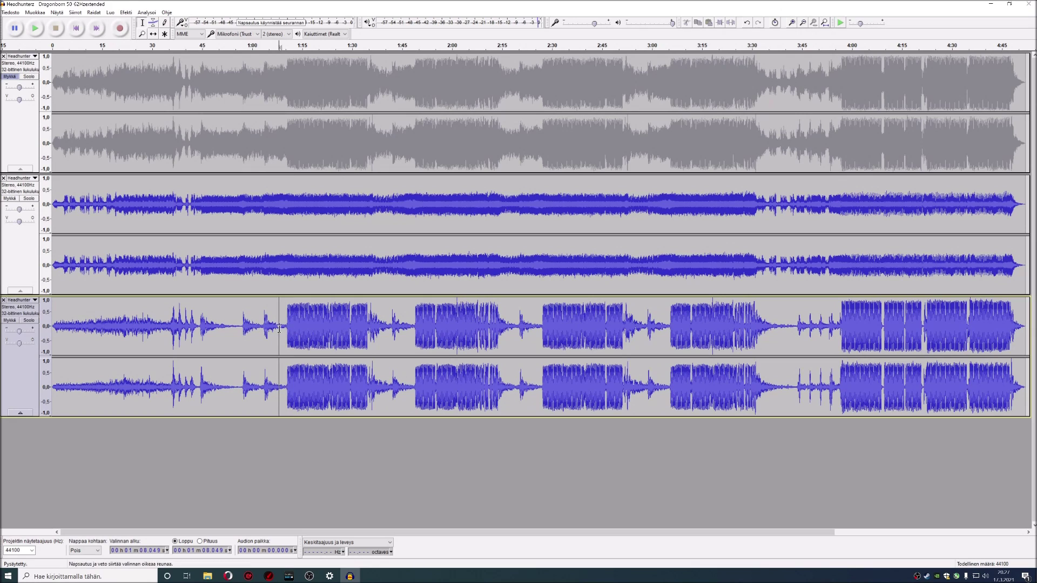